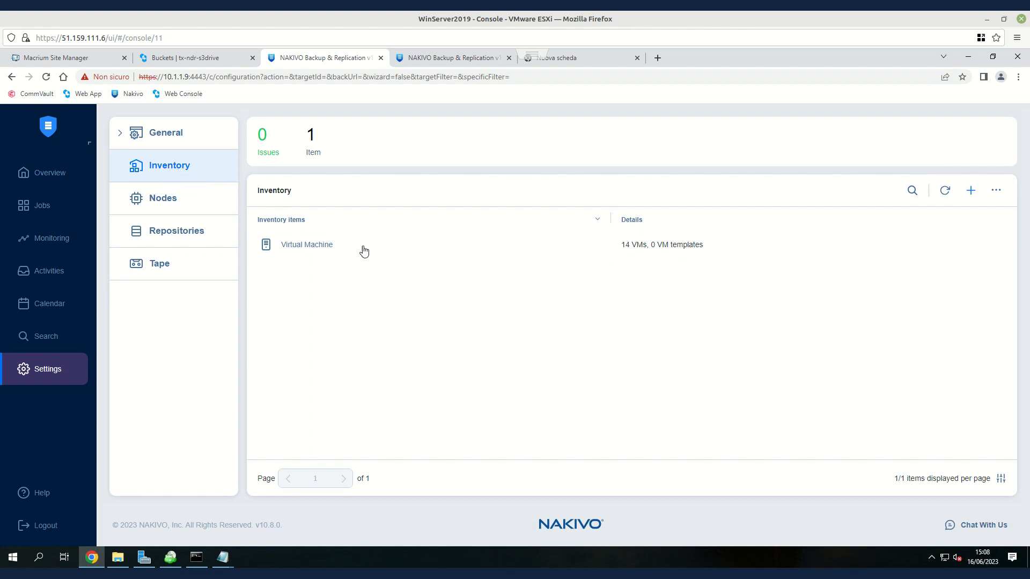
# - Start adding an inventory item on the Virtual platform, with VMware vCenter or ESXi host as its type
pyautogui.click(972, 191)
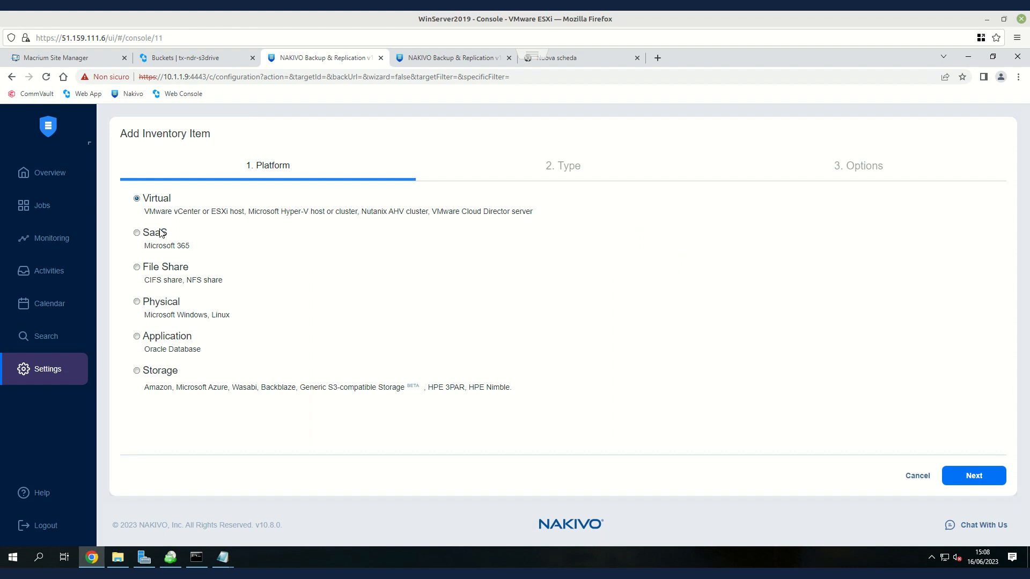
pyautogui.click(959, 480)
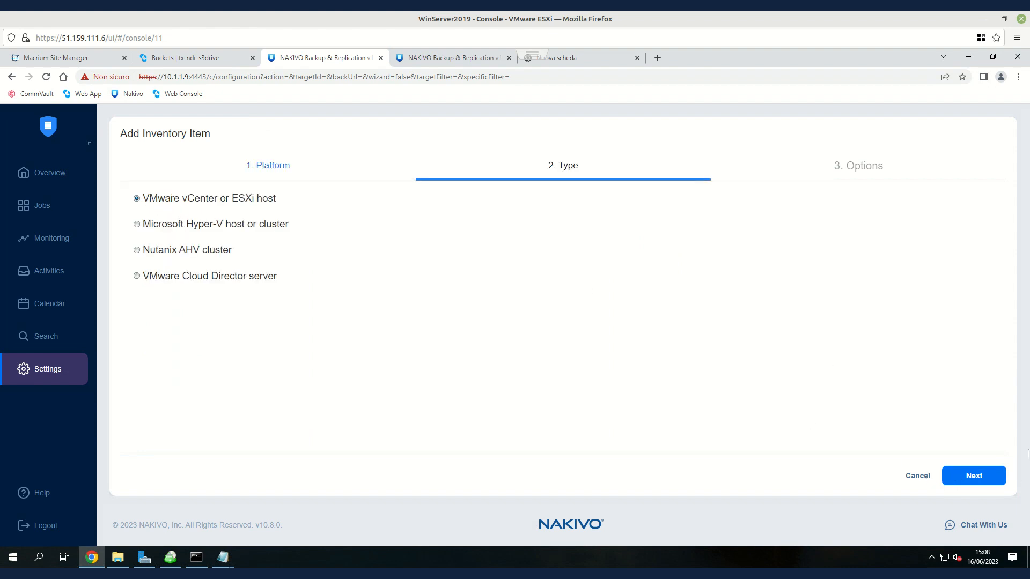
pyautogui.click(964, 481)
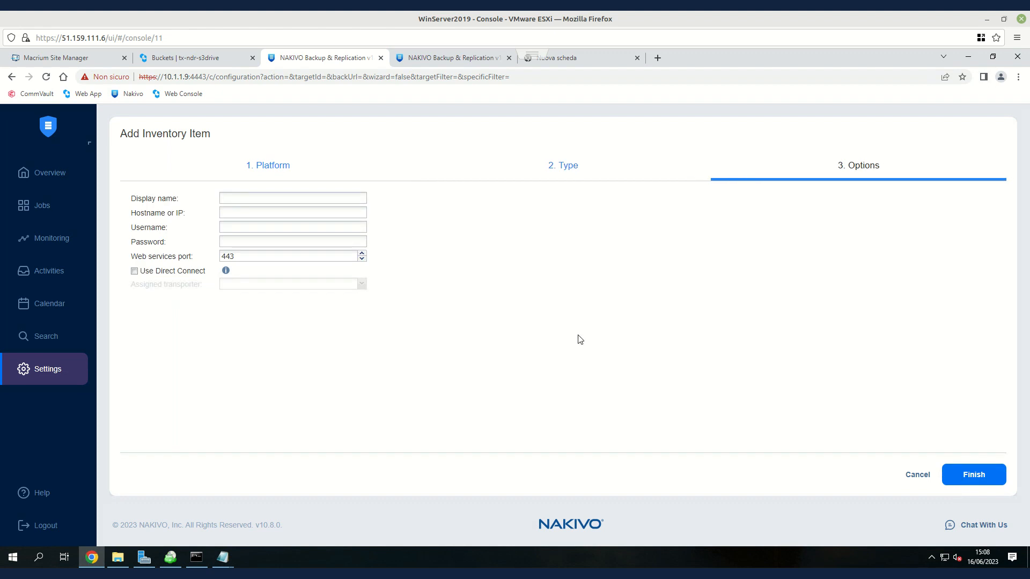
# - Set the host's display name to machine, its hostname or IP to 51.159.111.6 and its username to root
pyautogui.click(266, 199)
pyautogui.moveTo(62, 37); pyautogui.dragTo(105, 37)
pyautogui.click(232, 215)
pyautogui.hotkey('ctrl', 'v')
pyautogui.click(238, 229)
pyautogui.tripleClick(258, 214)
pyautogui.press('BackSpace')
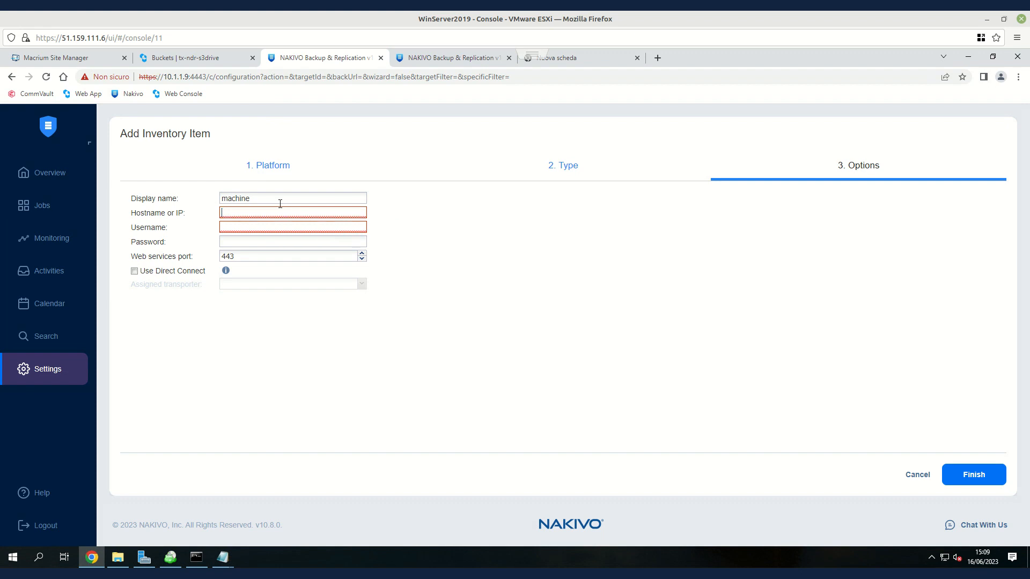
pyautogui.write('51.159.')
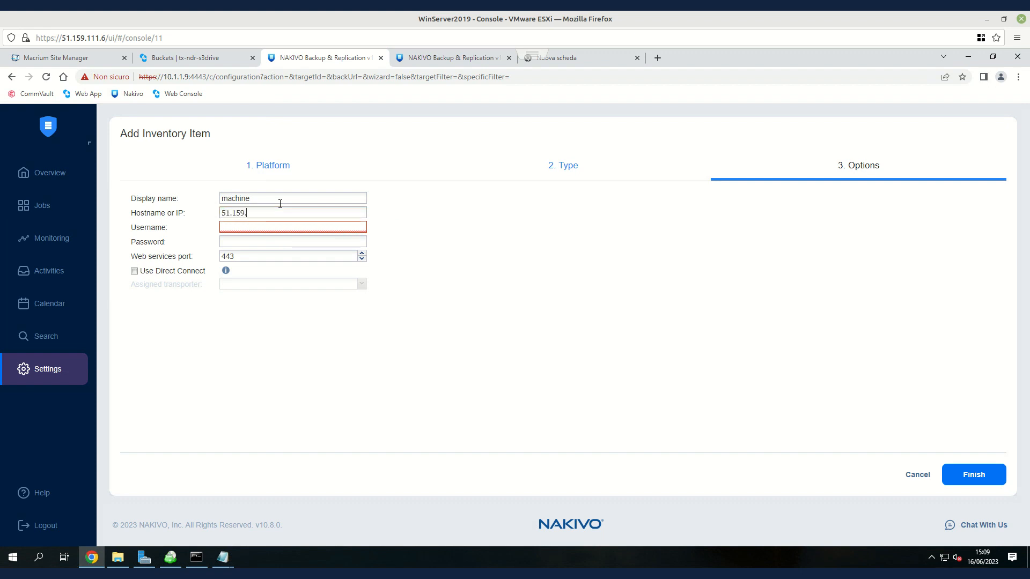
pyautogui.write('111.6')
pyautogui.press('Tab')
pyautogui.write('roo')
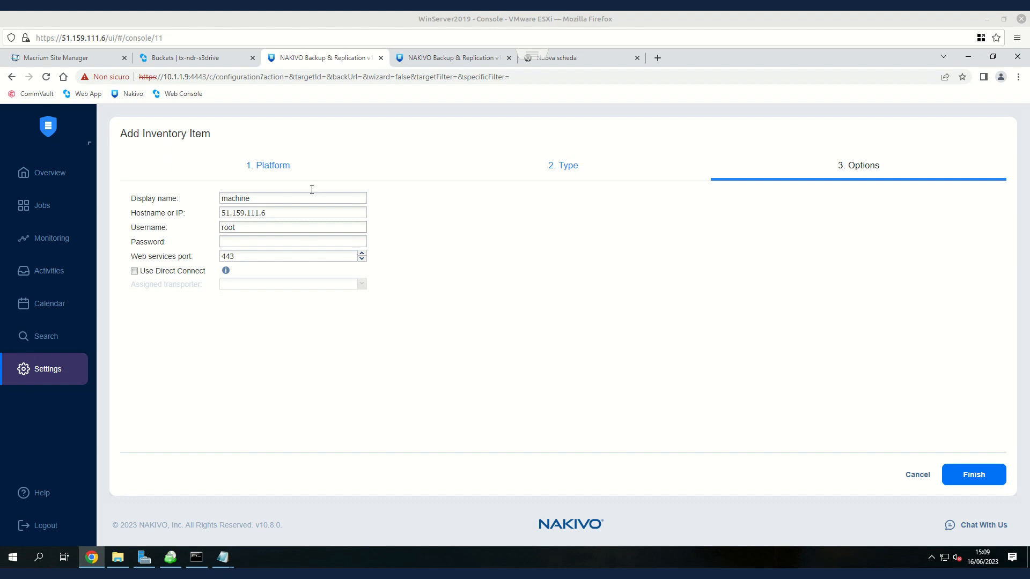
# - Enter the host's account password to finish adding the inventory item, and open the repository settings
pyautogui.click(239, 240)
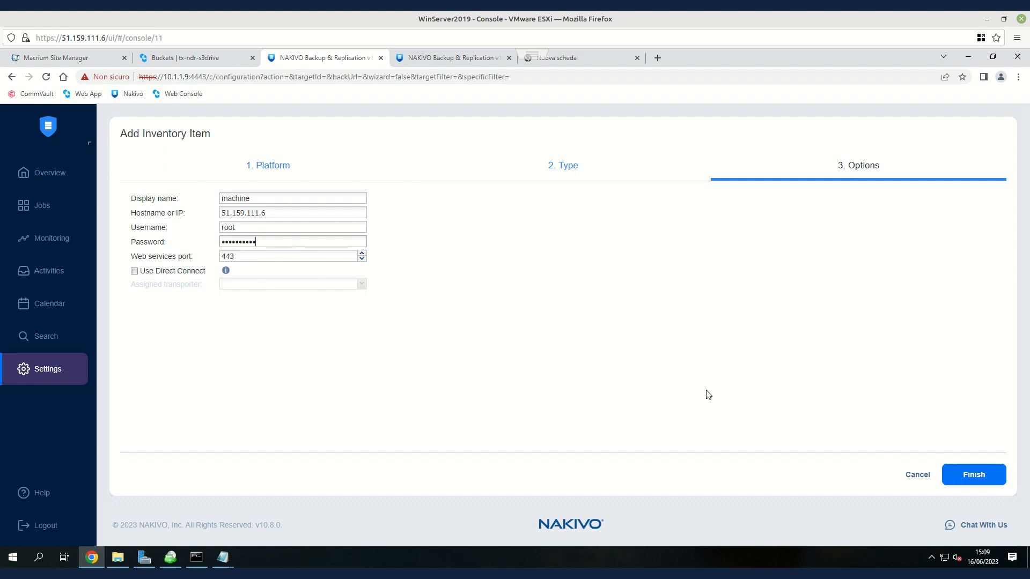
pyautogui.click(975, 476)
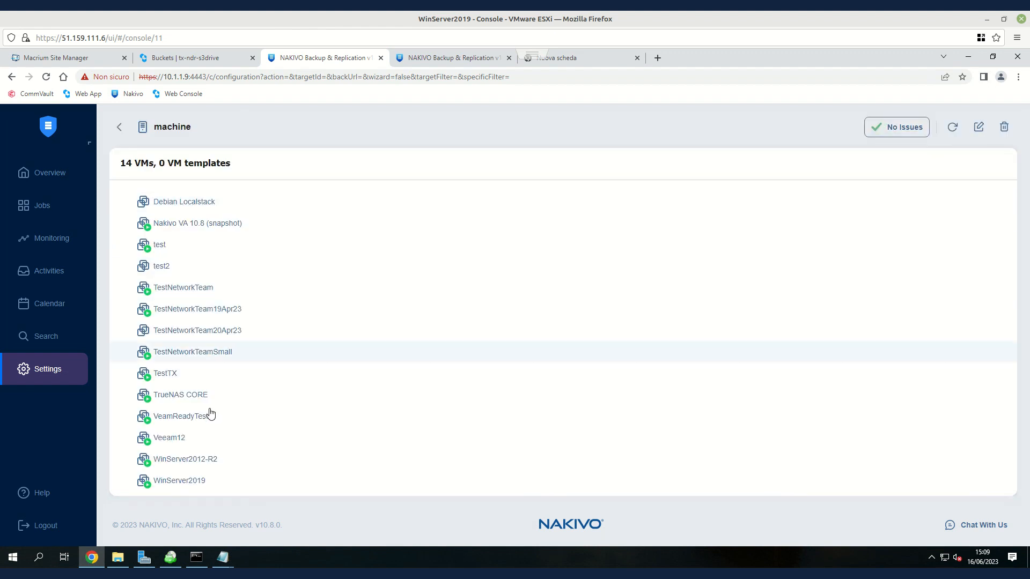
pyautogui.click(121, 127)
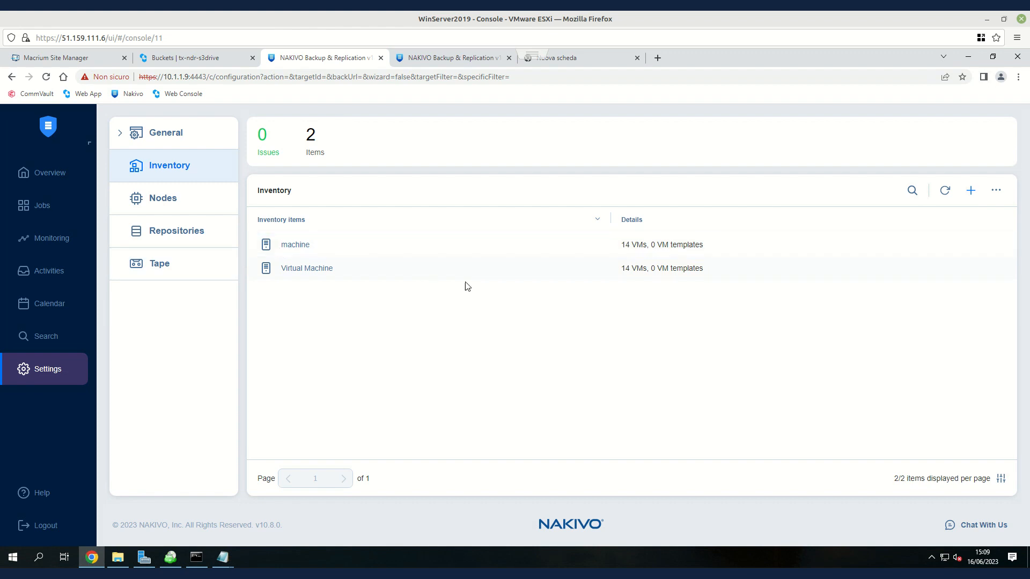
pyautogui.click(164, 234)
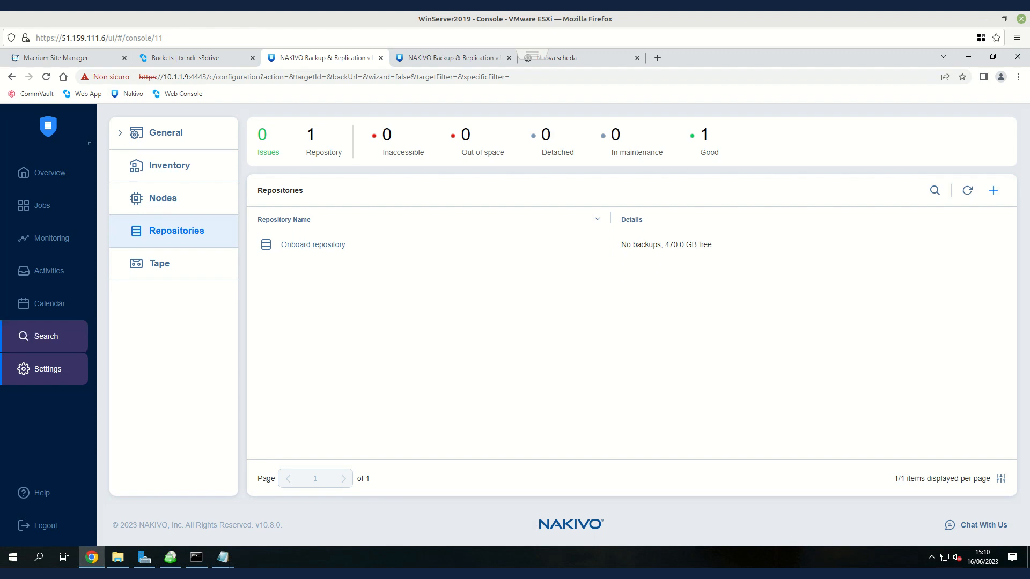
# - Switch to the Cubbit console and start a new bucket named cubbit-backup-nakivo
pyautogui.moveTo(0, 204); pyautogui.dragTo(711, 38)
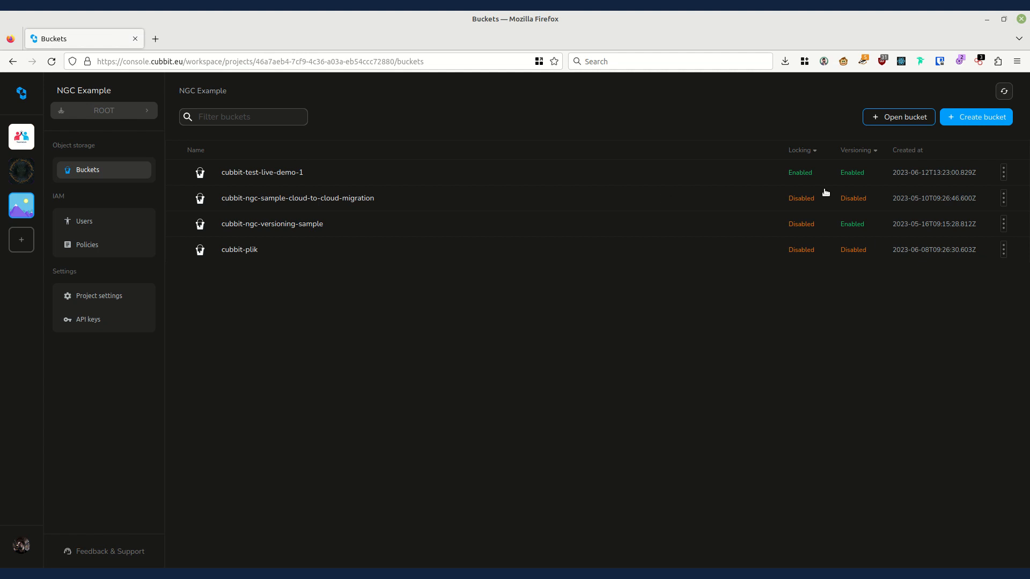
pyautogui.click(976, 121)
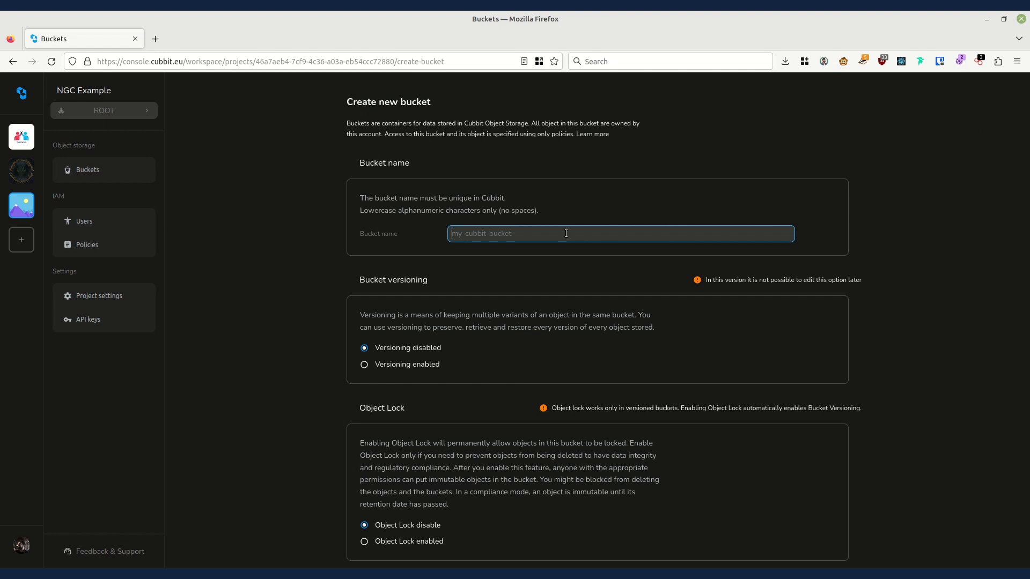
pyautogui.write('cubbit-')
pyautogui.write('backup-nakivo')
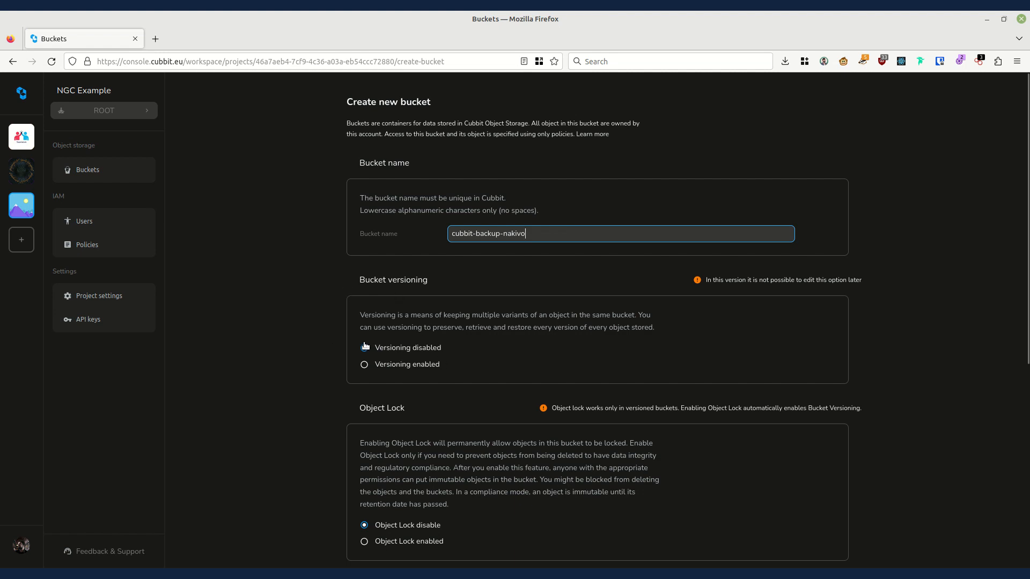
# - Enable versioning and Object Lock for the new bucket
pyautogui.scroll(-1, 384, 335)
pyautogui.scroll(-1, 443, 276)
pyautogui.scroll(1, 418, 434)
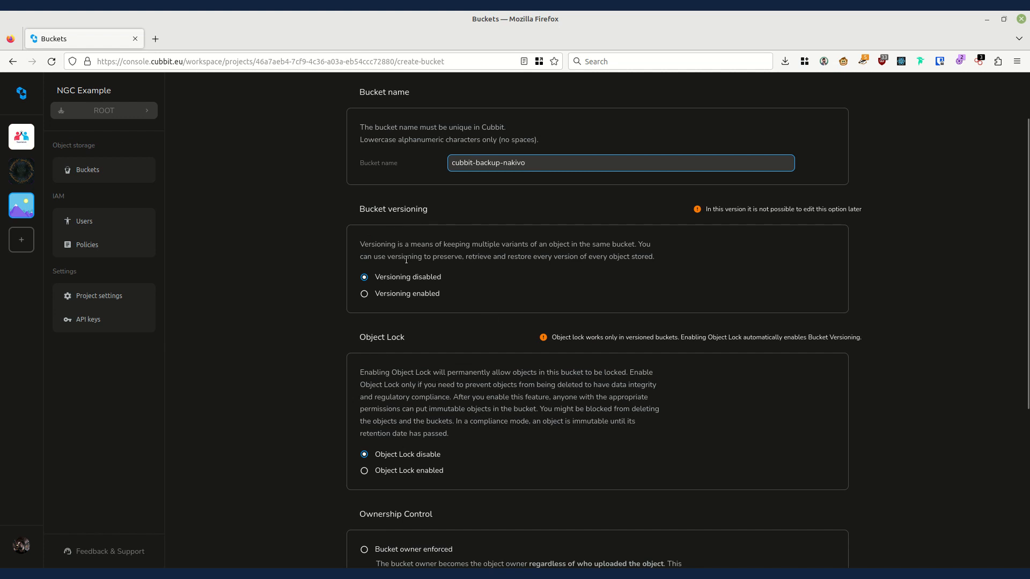
pyautogui.scroll(-2, 459, 383)
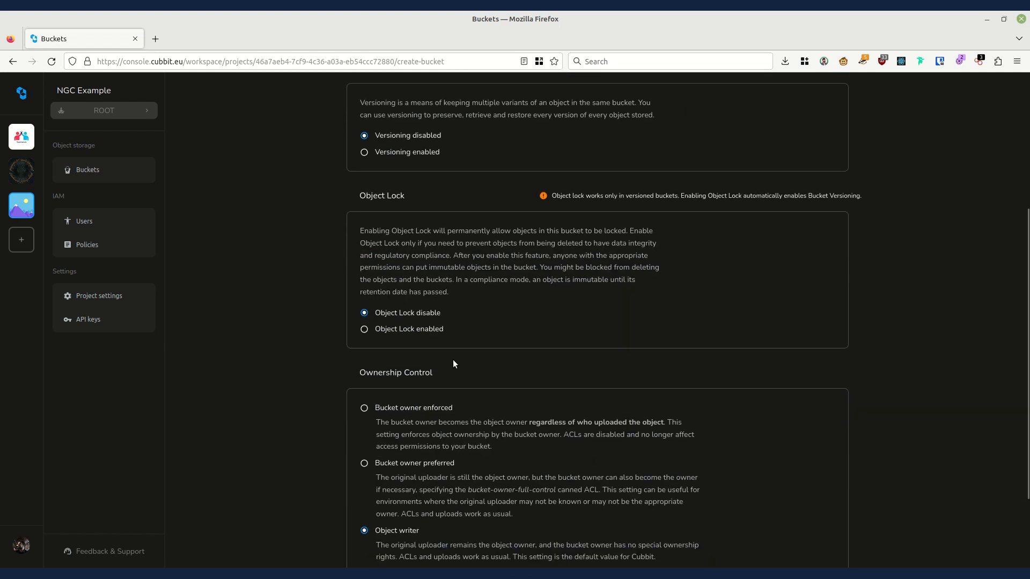
pyautogui.click(376, 155)
pyautogui.click(381, 332)
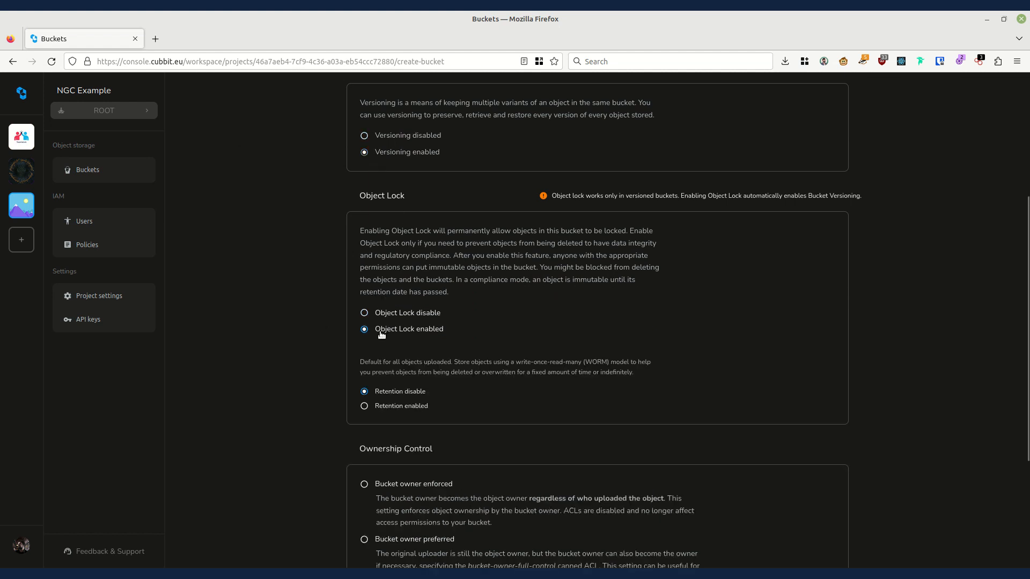
# - Disable Object Lock and versioning for the new bucket, and create it with Object writer ownership
pyautogui.click(410, 313)
pyautogui.click(412, 140)
pyautogui.scroll(-2, 720, 294)
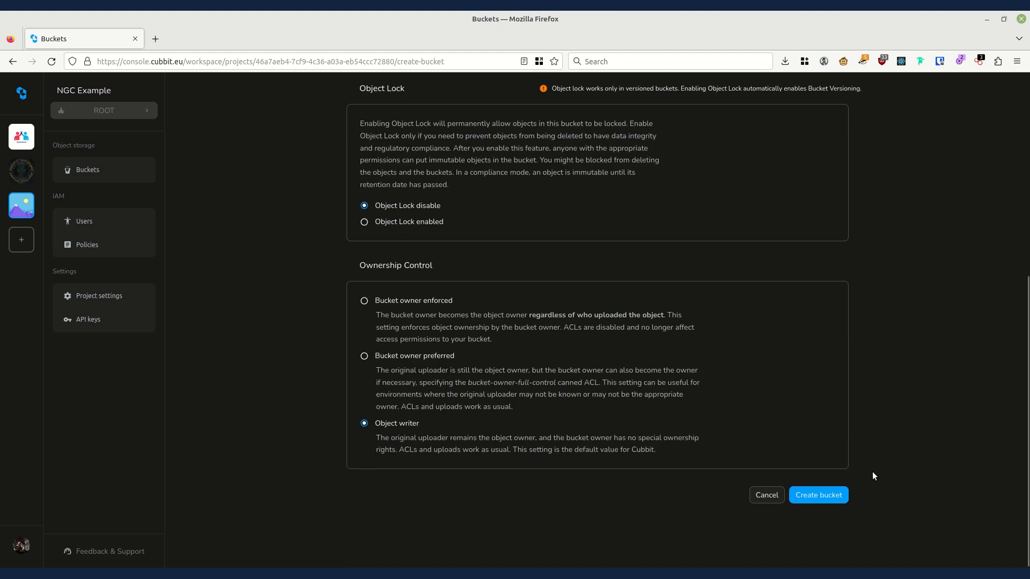
pyautogui.click(822, 501)
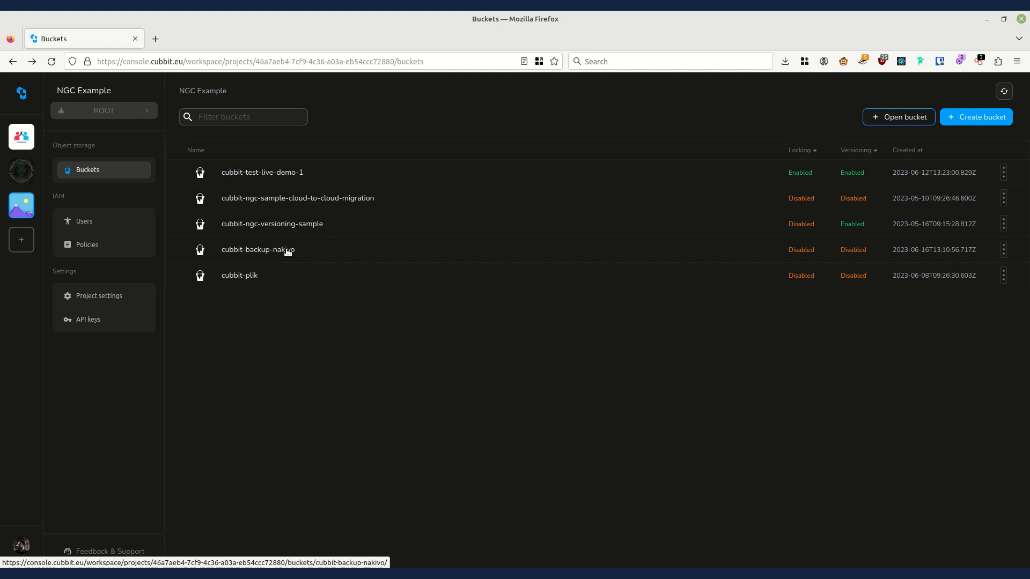
# - Create a new access key in the project's API keys
pyautogui.click(88, 321)
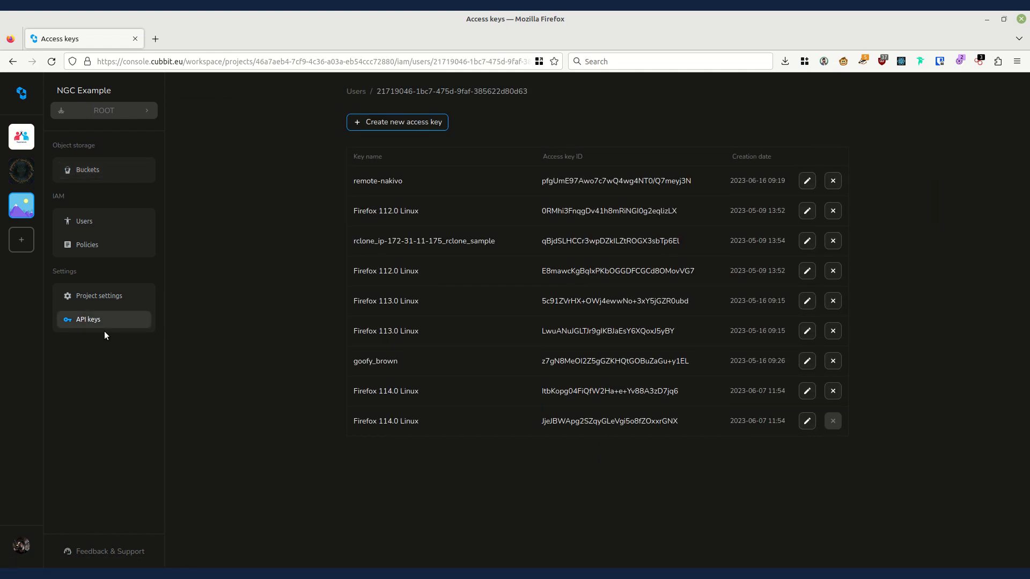
pyautogui.click(413, 121)
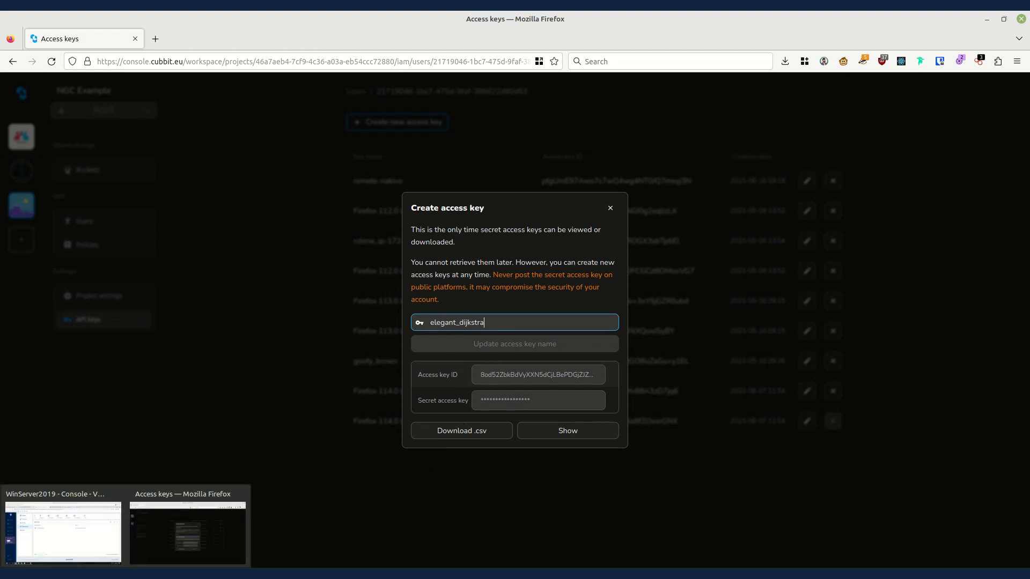
# - Switch back to NAKIVO and start a new backup repository on Cloud & S3-Compatible Storage with the Generic S3-compatible Storage vendor
pyautogui.click(79, 553)
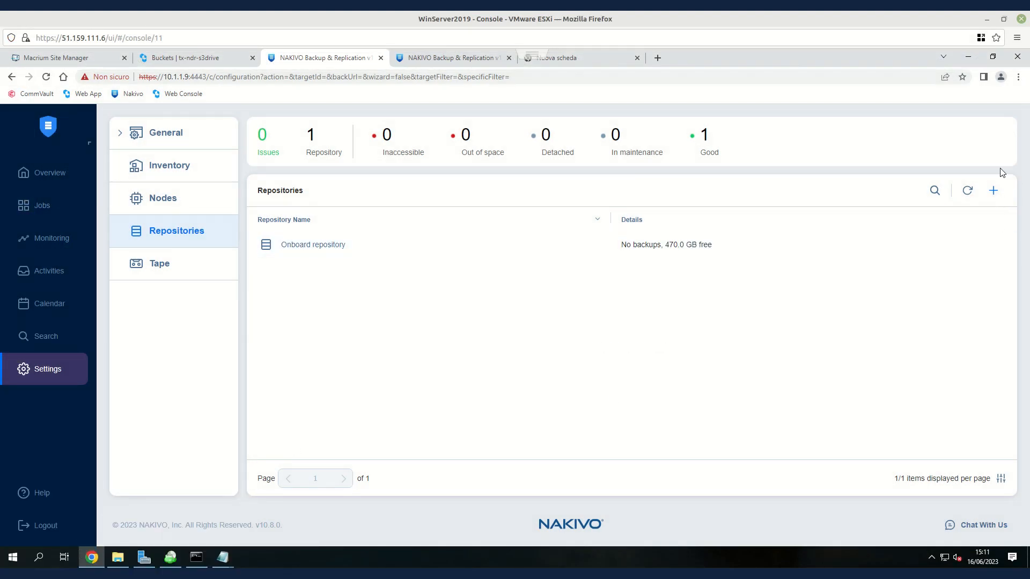
pyautogui.click(995, 192)
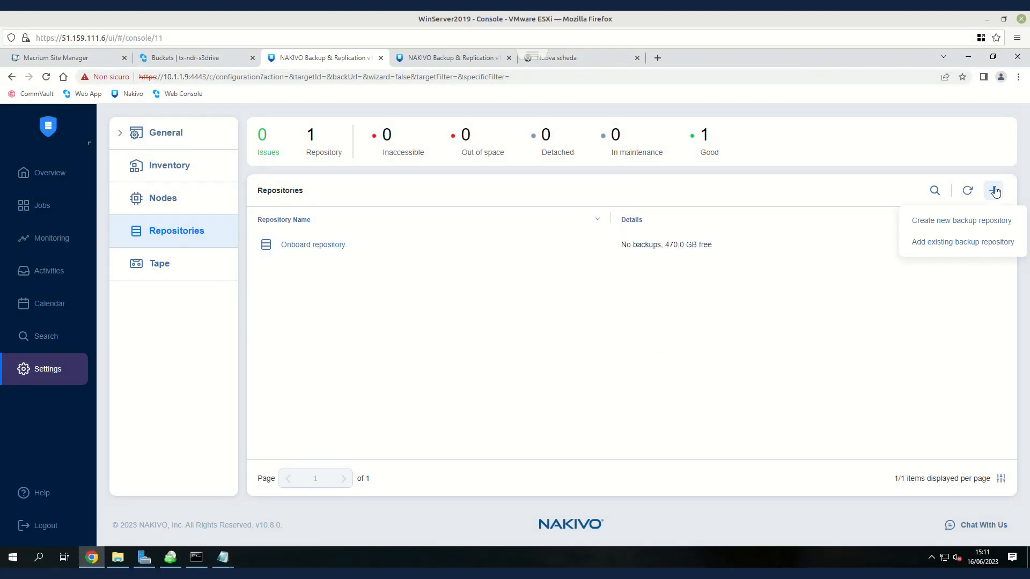
pyautogui.click(964, 229)
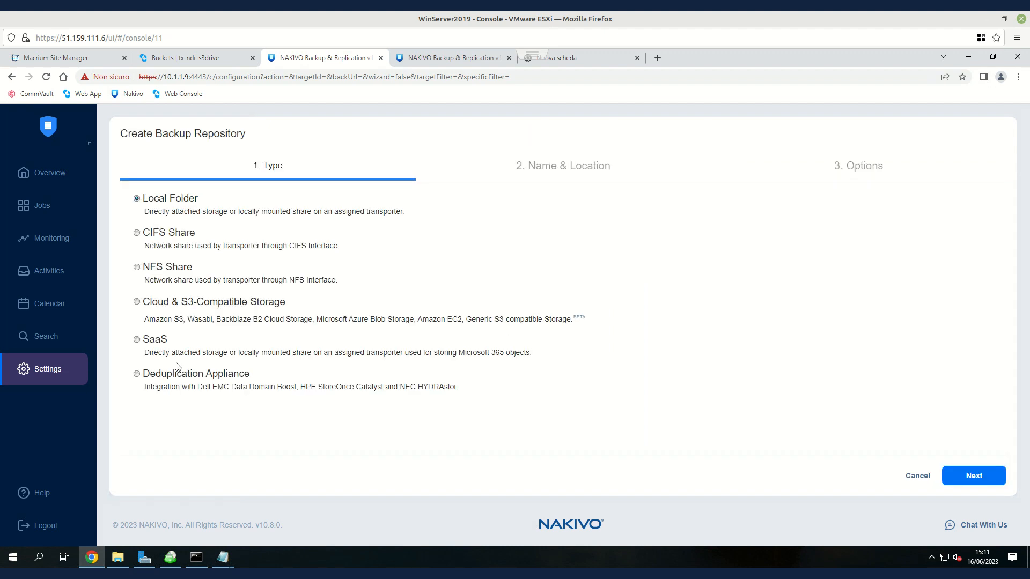
pyautogui.click(177, 304)
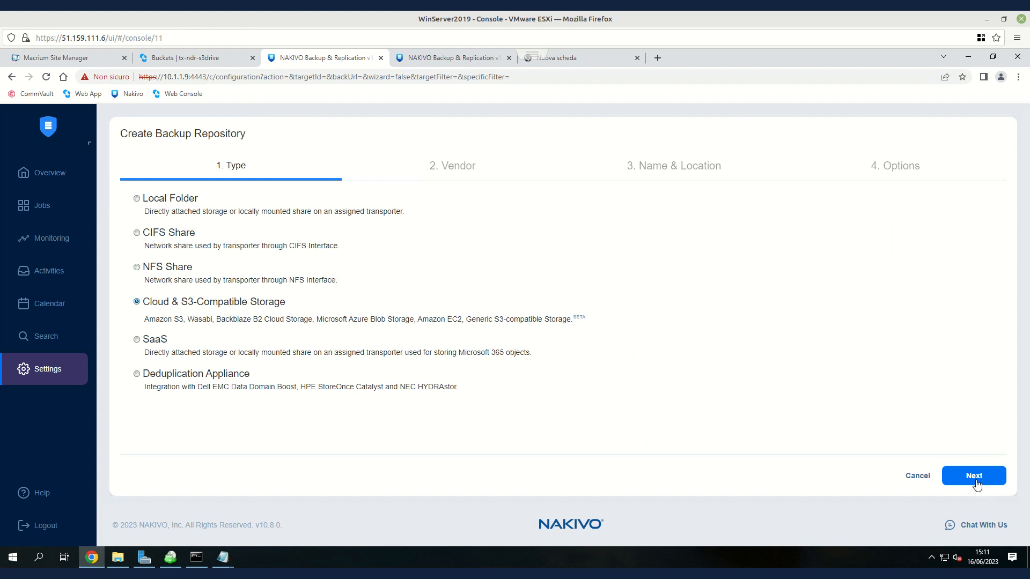
pyautogui.click(974, 483)
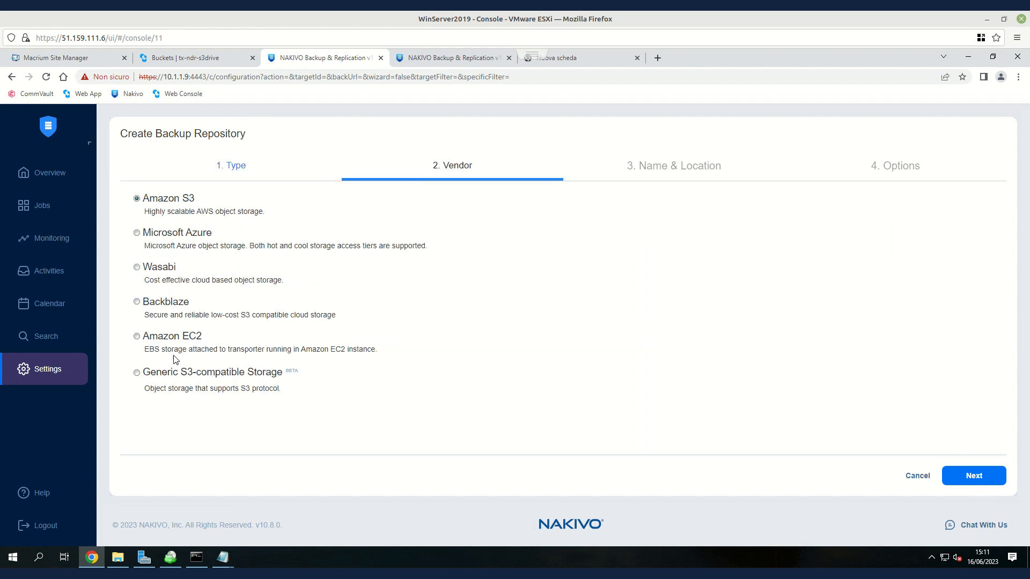
pyautogui.click(138, 372)
pyautogui.click(972, 476)
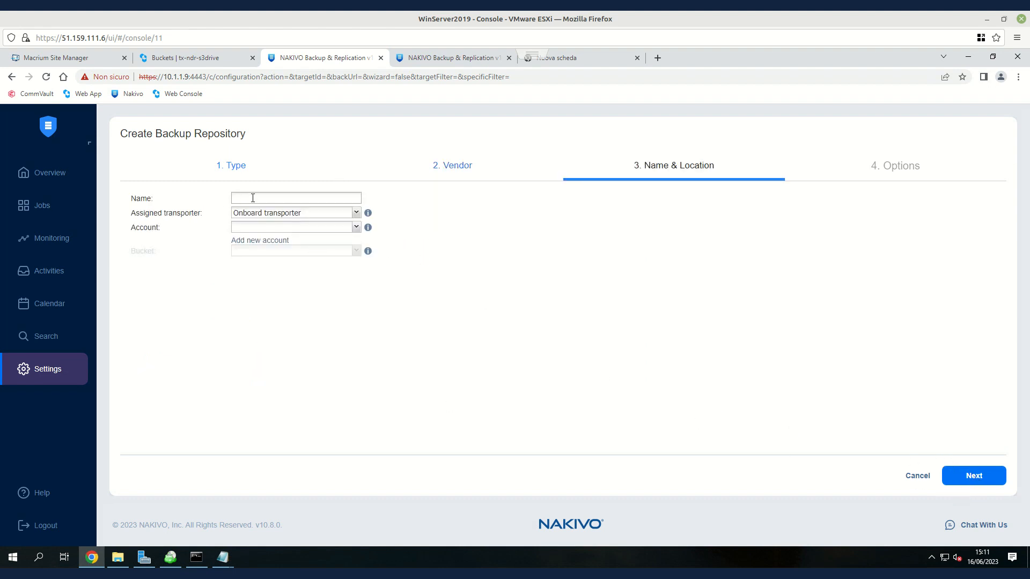
# - Name the repository cubbit, keep the Onboard transporter, and check the available accounts
pyautogui.write('cubbit')
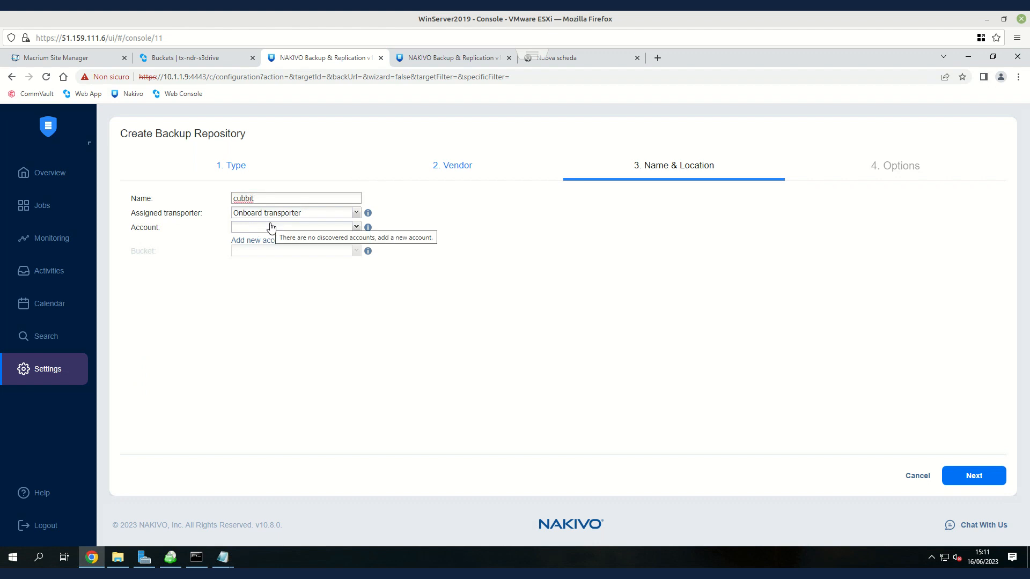
pyautogui.click(276, 213)
pyautogui.click(399, 262)
pyautogui.click(277, 228)
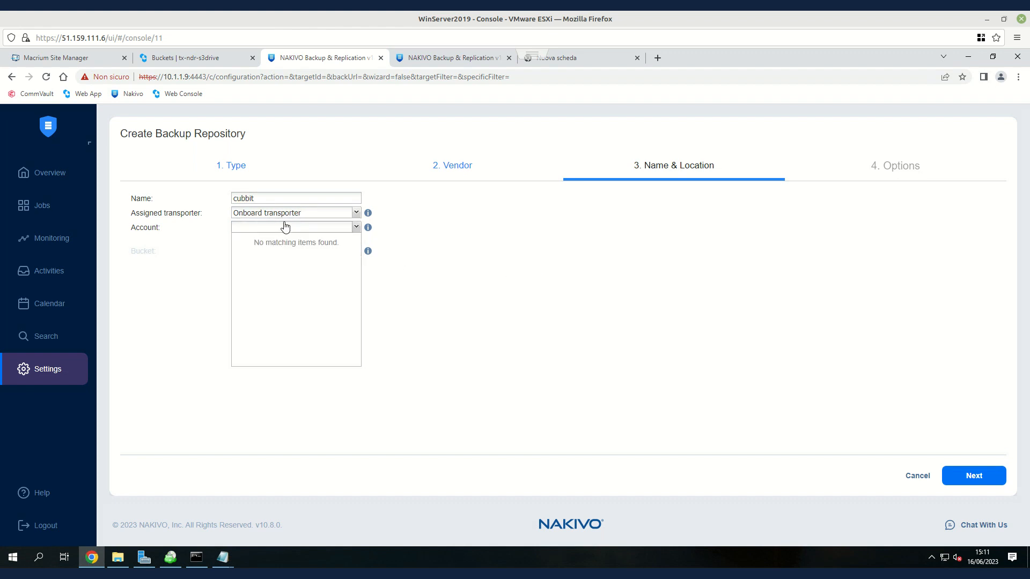
pyautogui.click(471, 282)
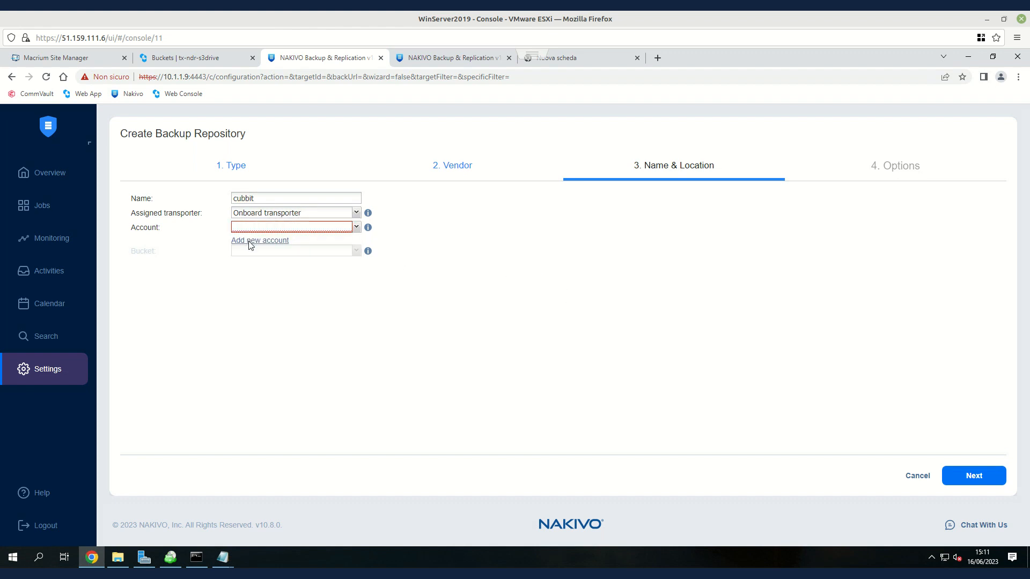
# - Start adding a new storage account for the repository, of type Generic S3-compatible Storage
pyautogui.click(250, 239)
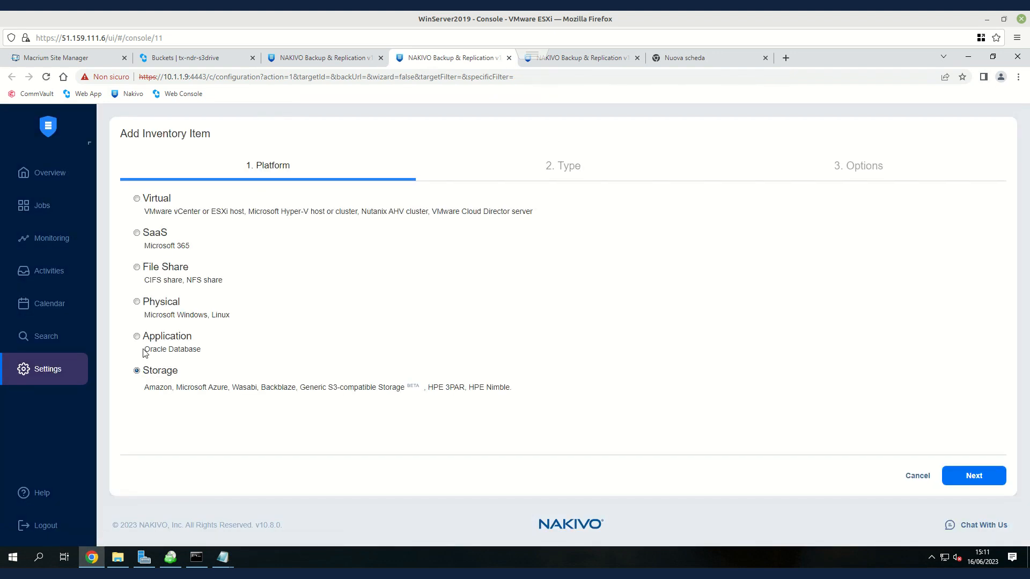
pyautogui.click(964, 475)
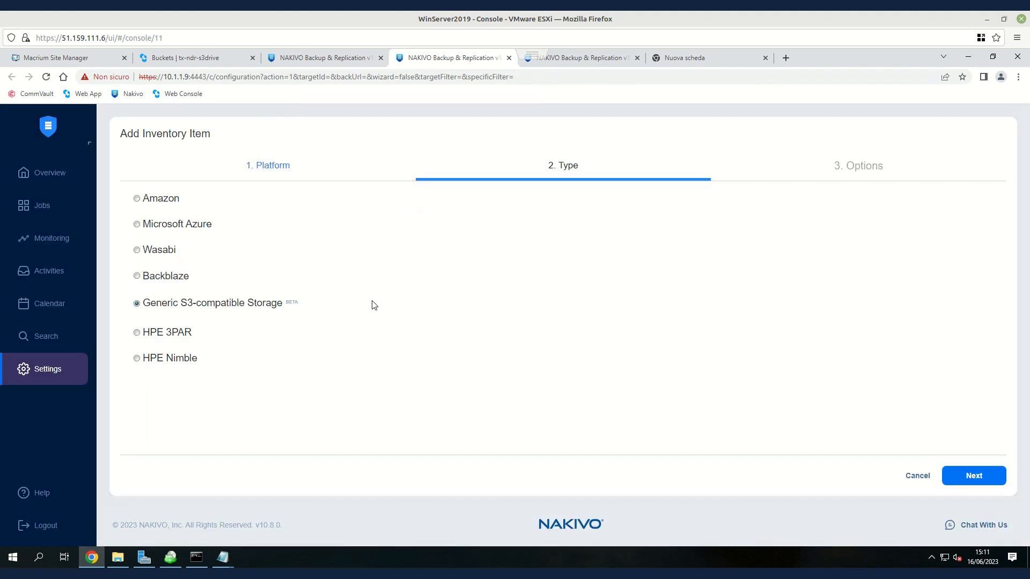
pyautogui.click(968, 476)
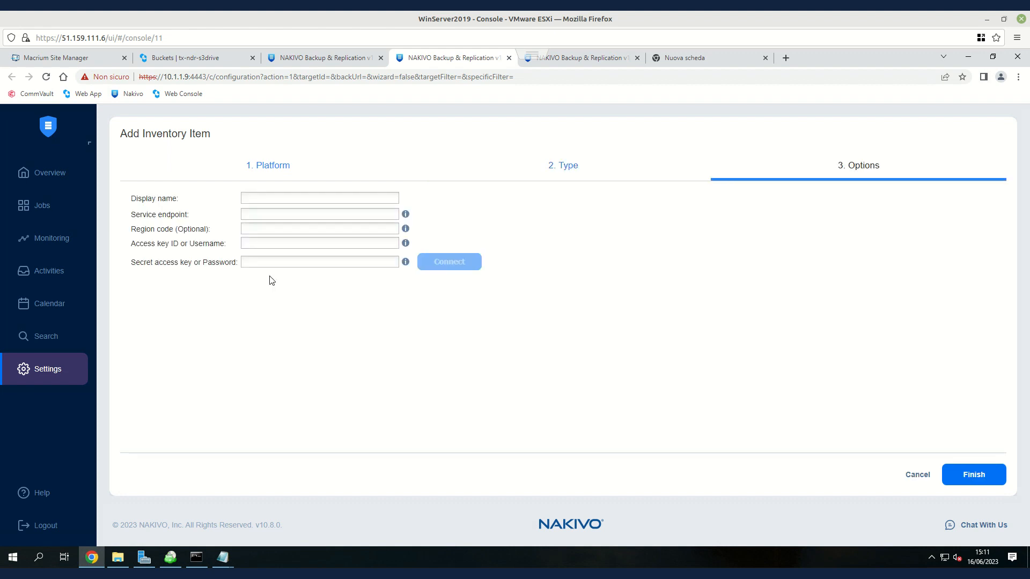
pyautogui.click(250, 196)
pyautogui.write('s3.cubbit.eu')
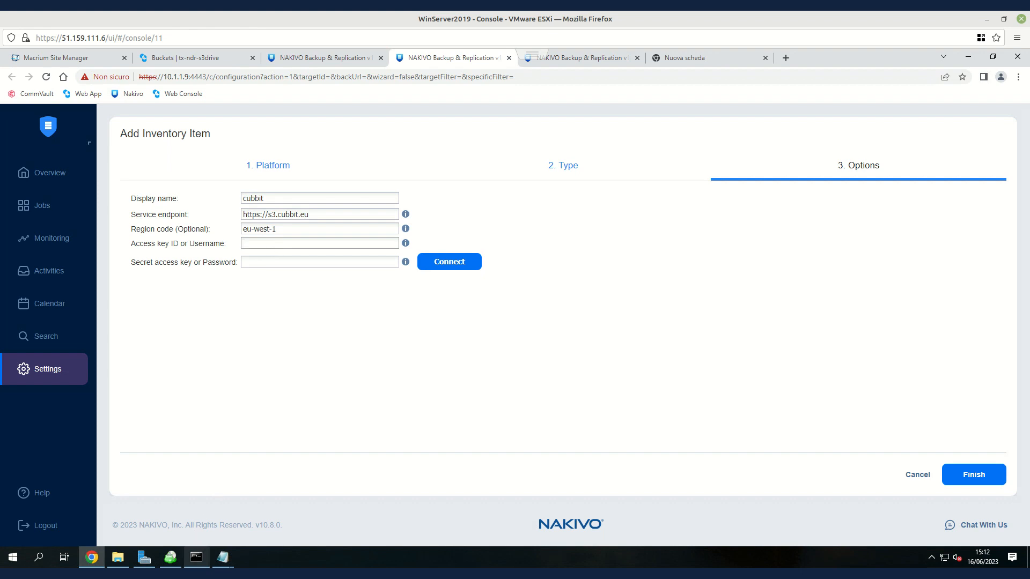
# - Copy the access key ID from nakivo.csv in Notepad into the new account's access key ID field in NAKIVO
pyautogui.moveTo(229, 563)
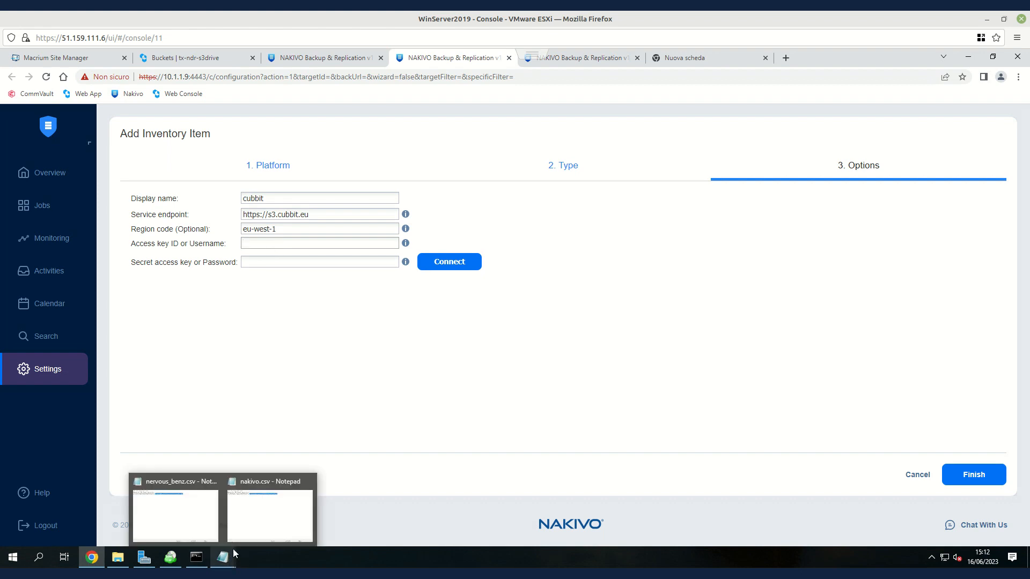
pyautogui.click(263, 519)
pyautogui.moveTo(140, 91); pyautogui.dragTo(2, 91)
pyautogui.hotkey('ctrl', 'c')
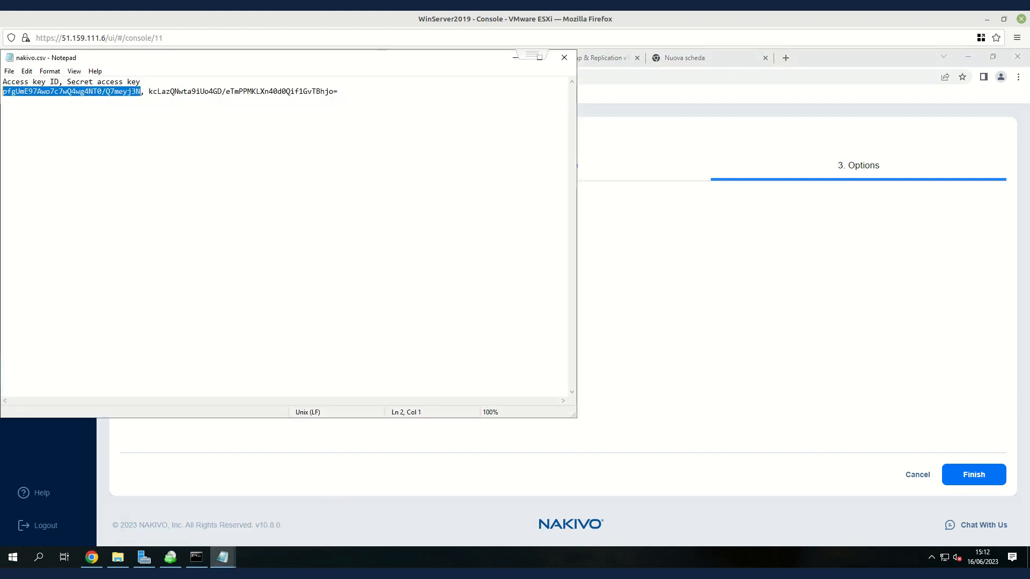
pyautogui.click(744, 376)
pyautogui.click(240, 243)
pyautogui.hotkey('ctrl', 'v')
# - Copy the secret access key from nakivo.csv in Notepad into the account's secret access key field in NAKIVO
pyautogui.moveTo(227, 561)
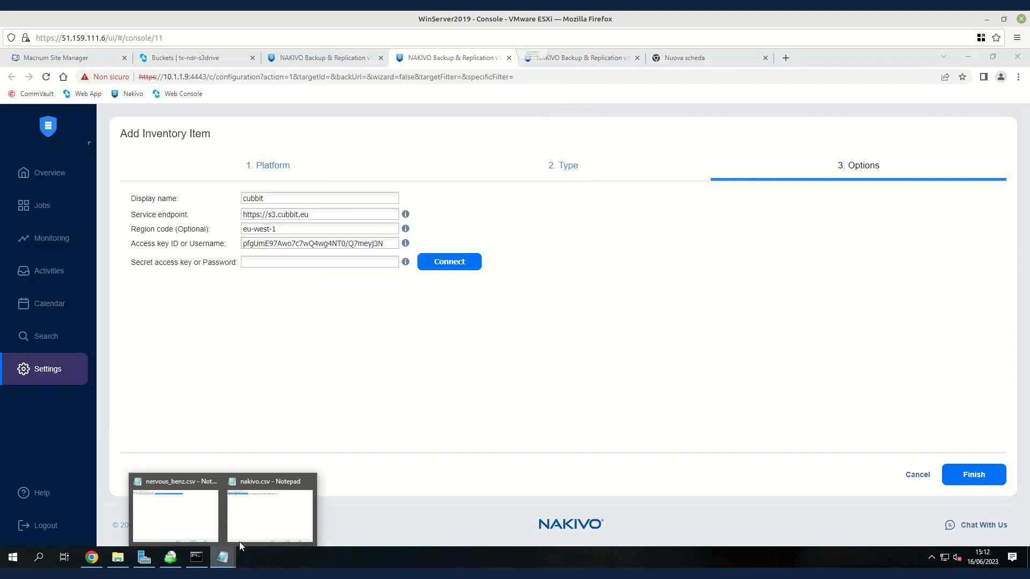
pyautogui.click(239, 539)
pyautogui.moveTo(149, 91); pyautogui.dragTo(354, 104)
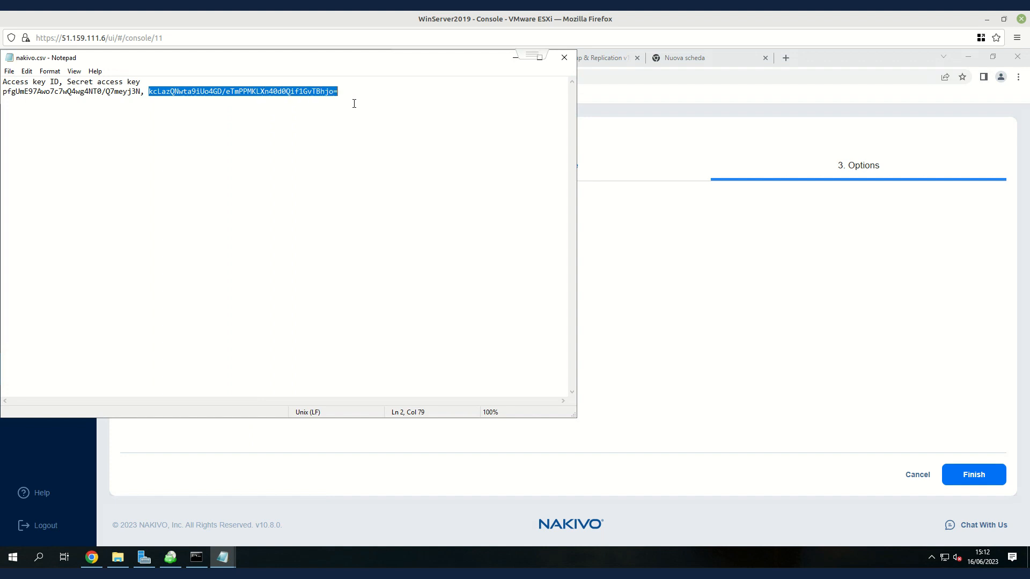
pyautogui.click(746, 410)
pyautogui.click(355, 263)
pyautogui.hotkey('ctrl', 'v')
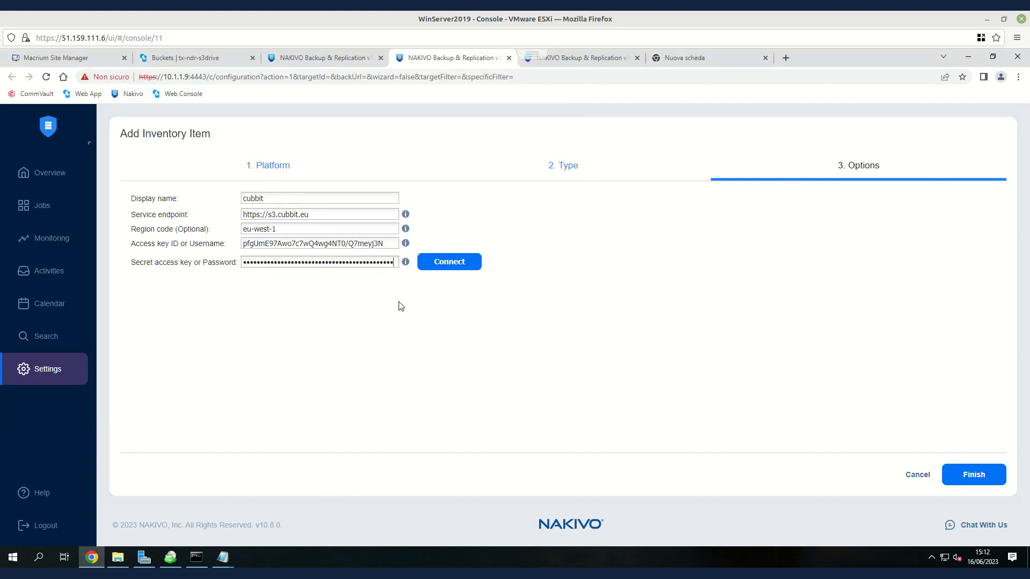
# - Connect to the storage account, accept its certificate and finish adding it to the inventory
pyautogui.click(455, 262)
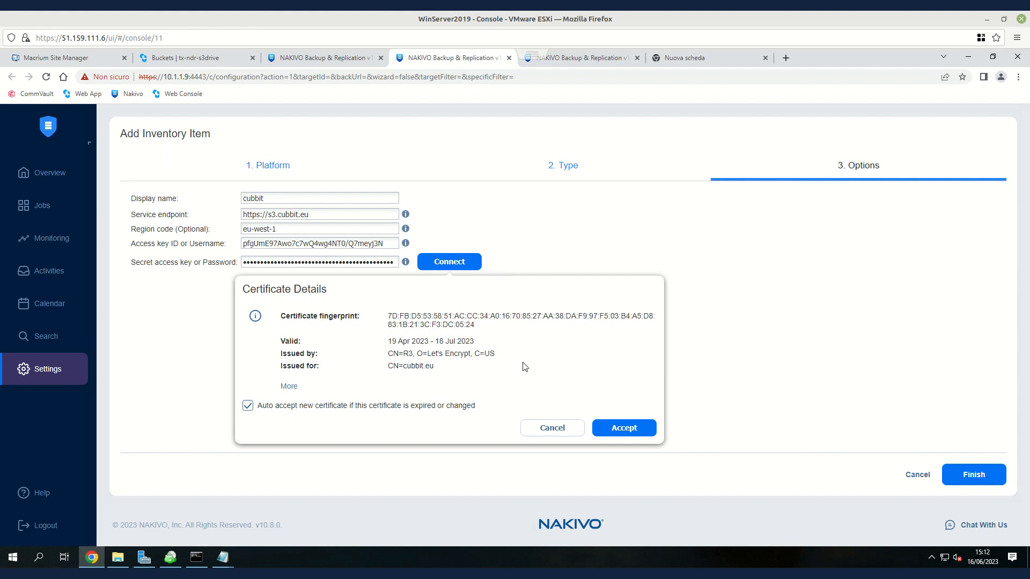
pyautogui.click(650, 434)
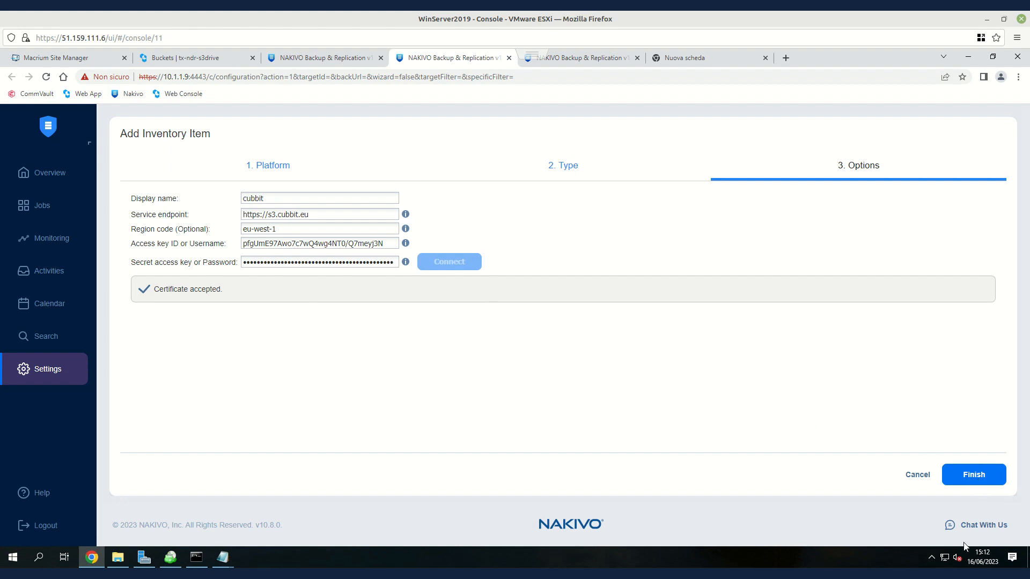
pyautogui.click(974, 475)
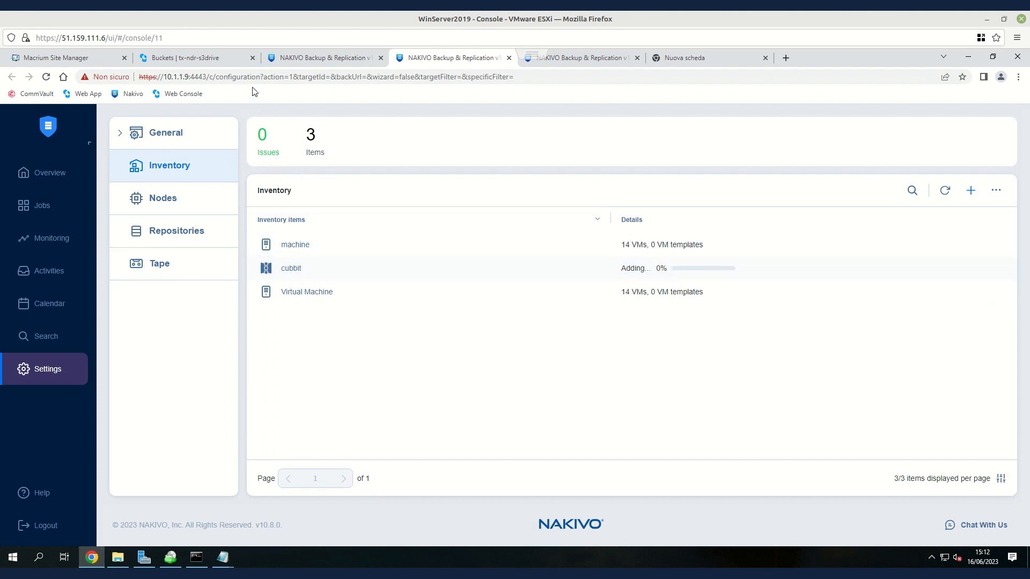
# - Return to the unfinished repository setup, choose account cubbit and bucket cubbit-backup-nakivo, and create the repository with the default options
pyautogui.click(300, 60)
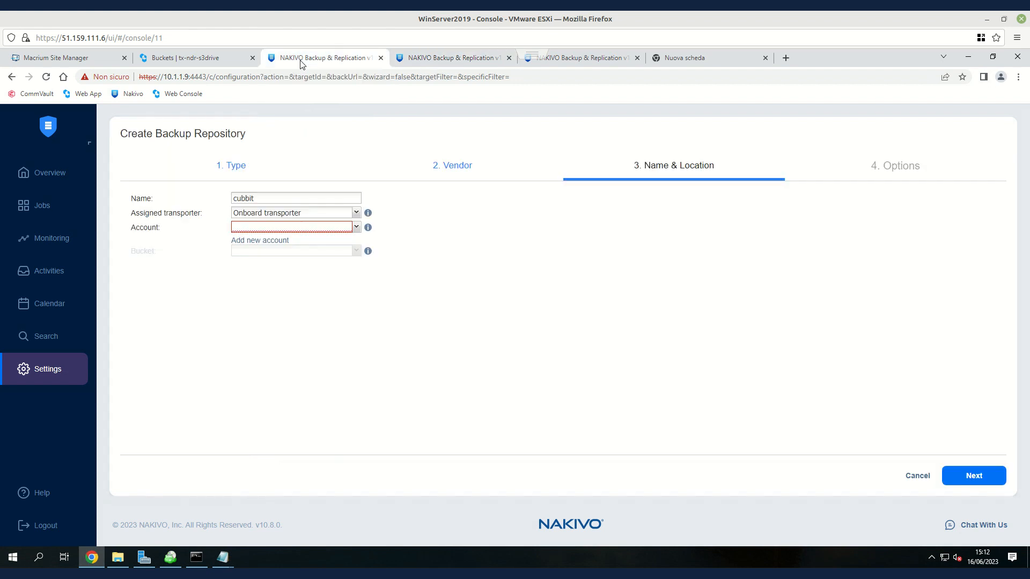
pyautogui.click(358, 228)
pyautogui.click(285, 239)
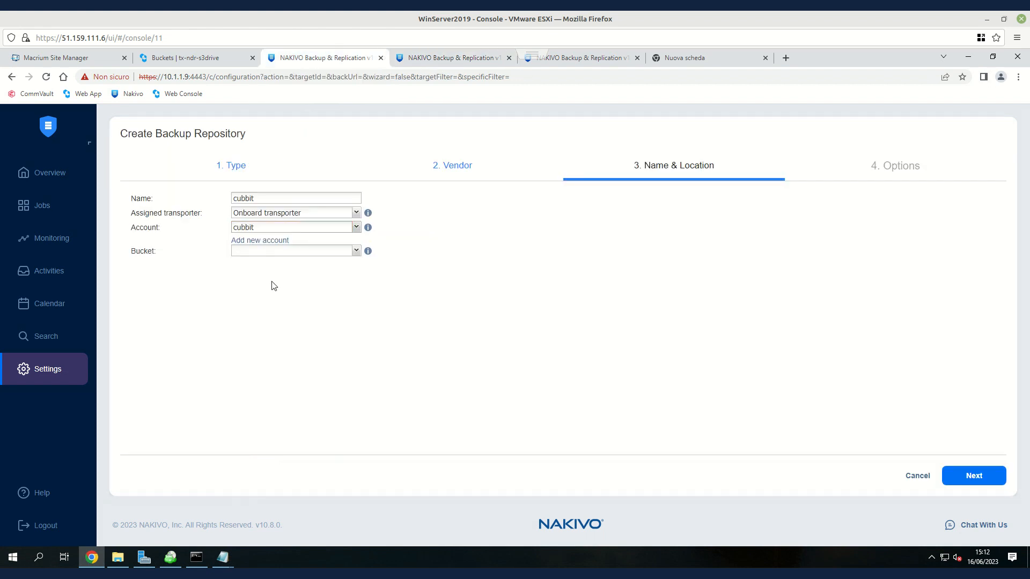
pyautogui.click(284, 252)
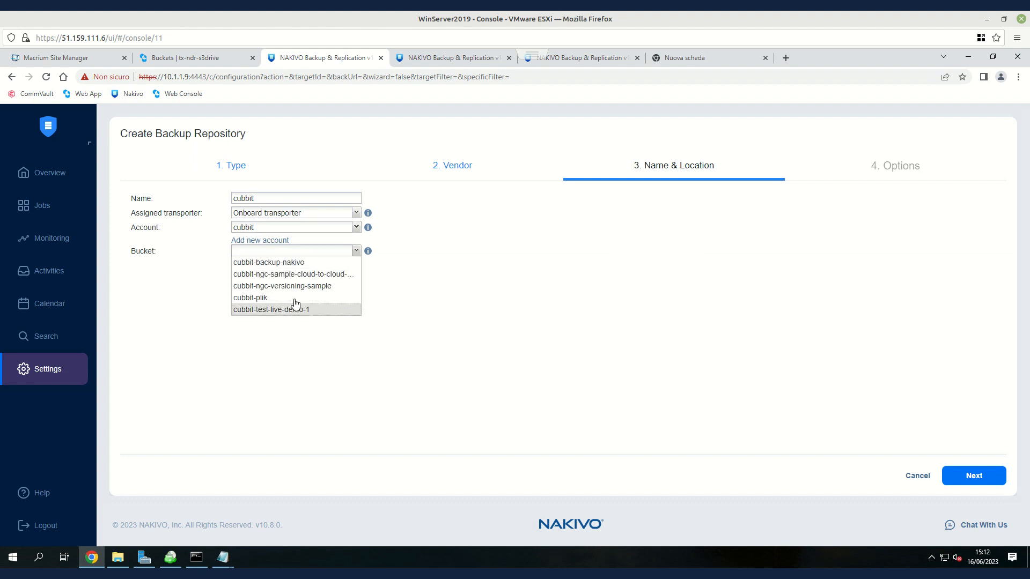
pyautogui.click(297, 263)
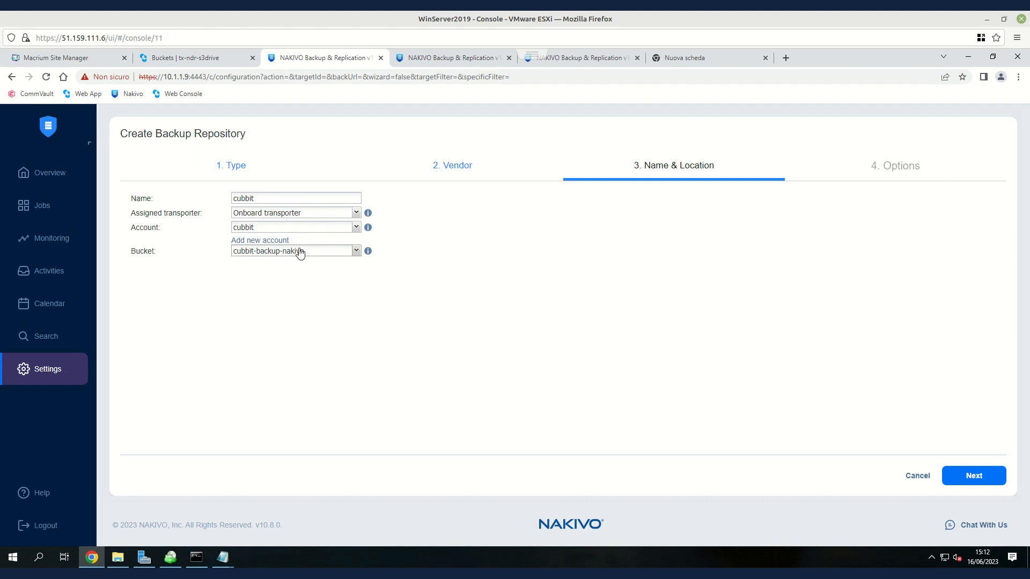
pyautogui.click(985, 482)
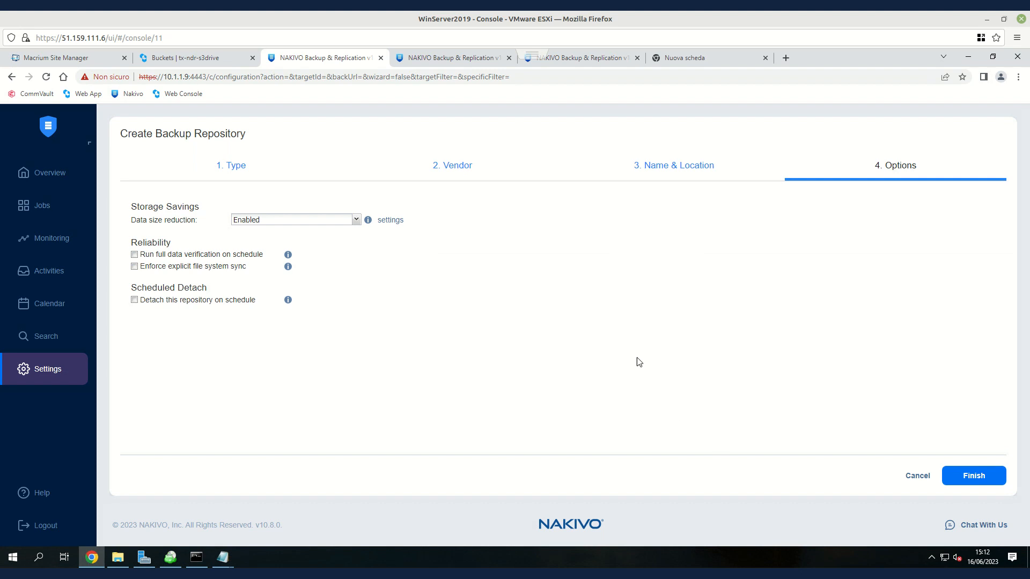
pyautogui.click(962, 478)
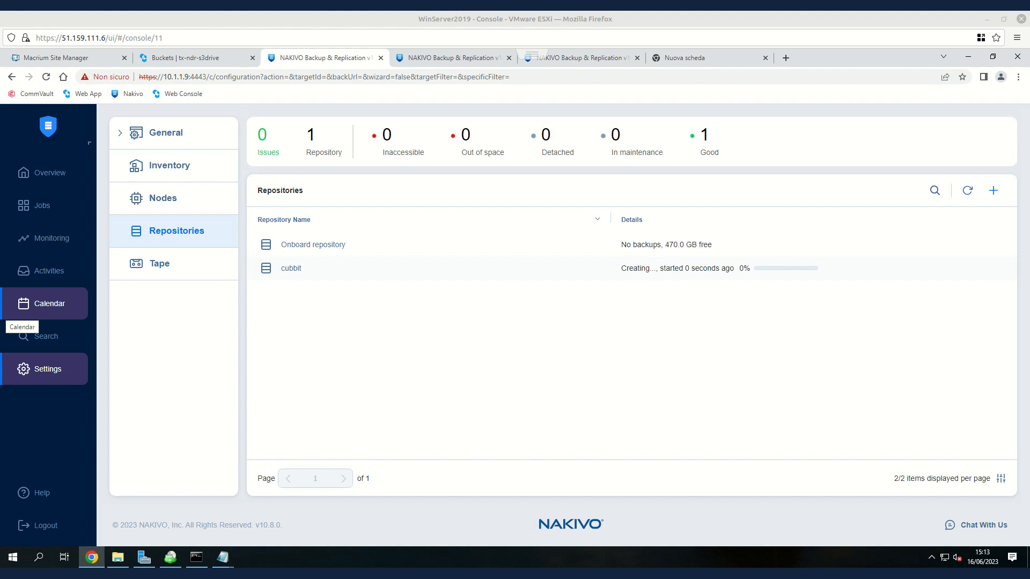
# - Start a new VMware vSphere backup job and select only the test VM of the machine host as its source
pyautogui.click(51, 213)
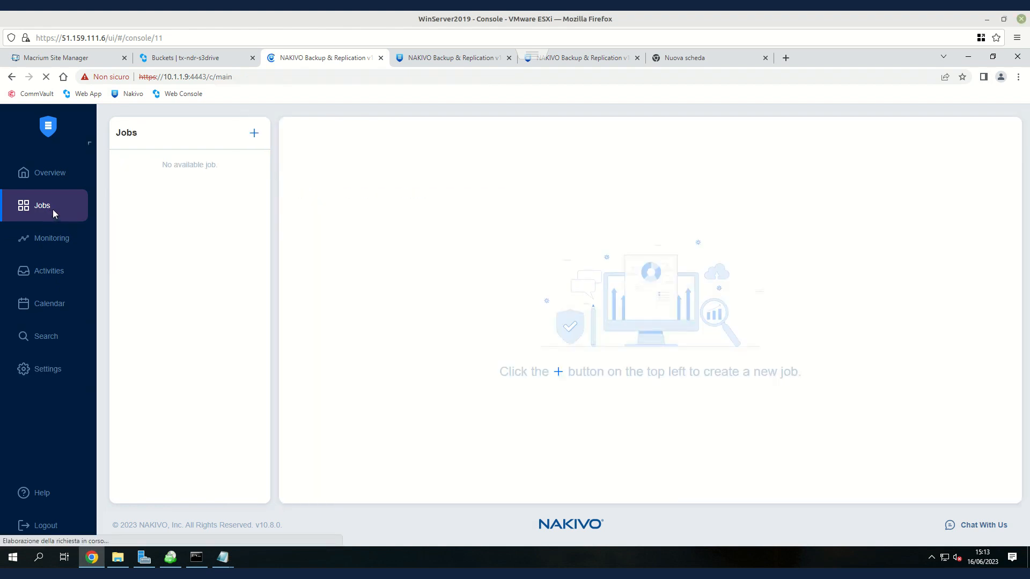
pyautogui.click(260, 136)
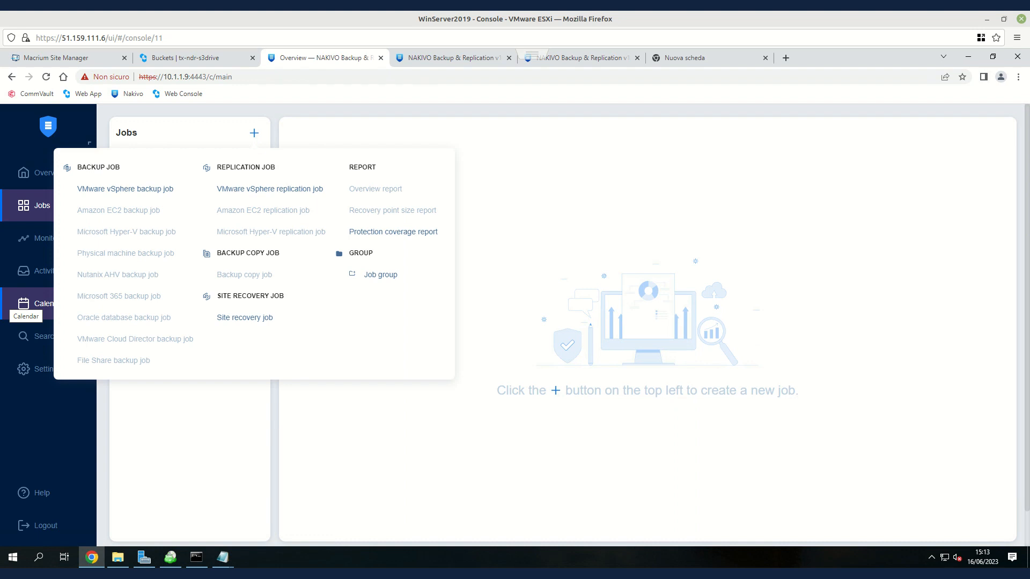
pyautogui.click(131, 196)
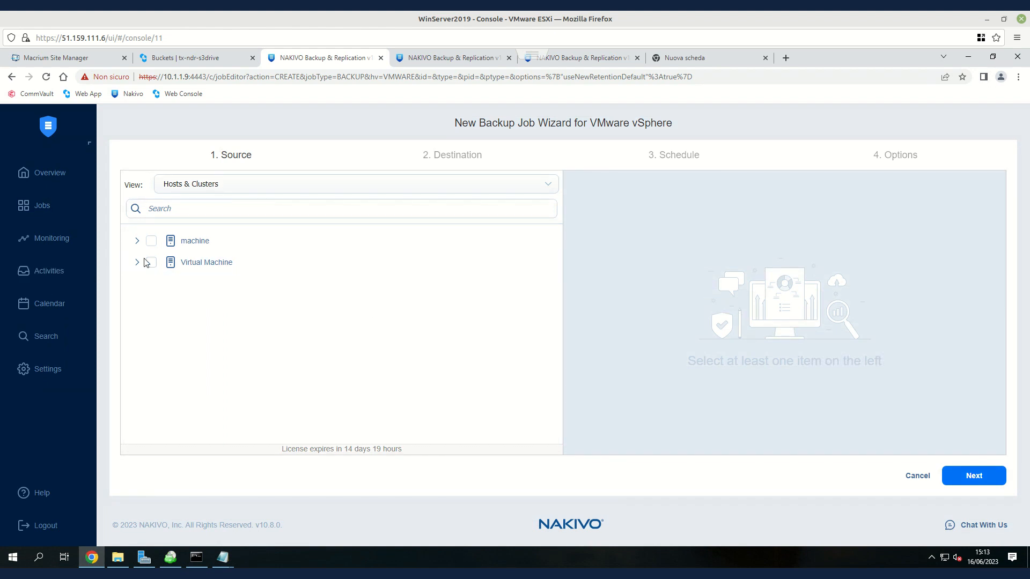
pyautogui.click(170, 240)
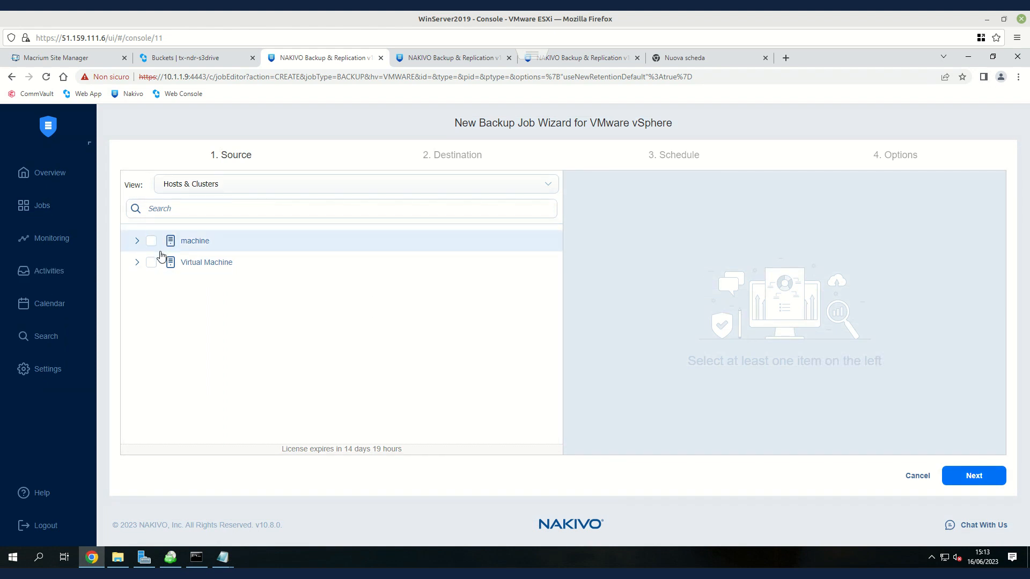
pyautogui.click(152, 246)
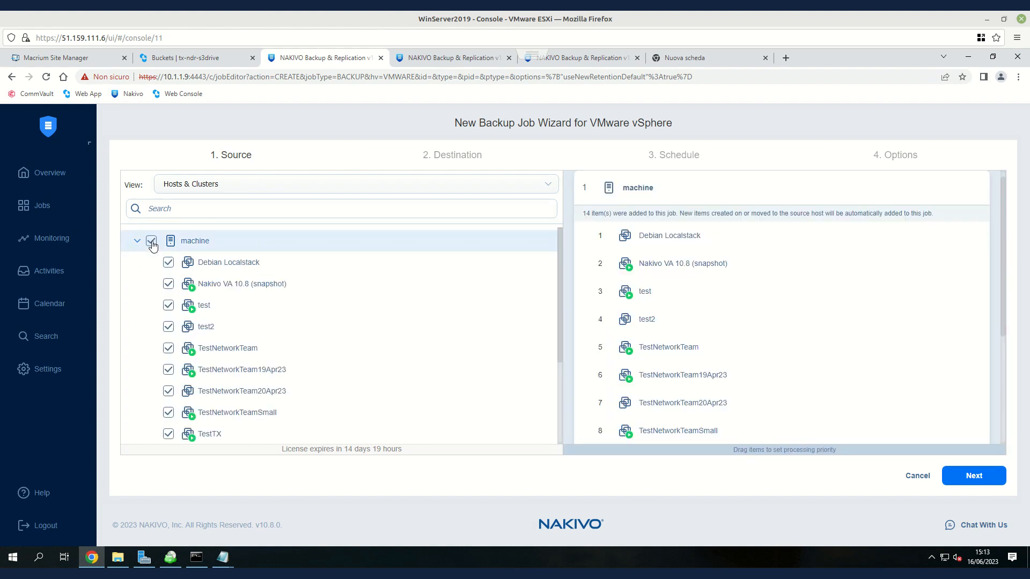
pyautogui.click(154, 249)
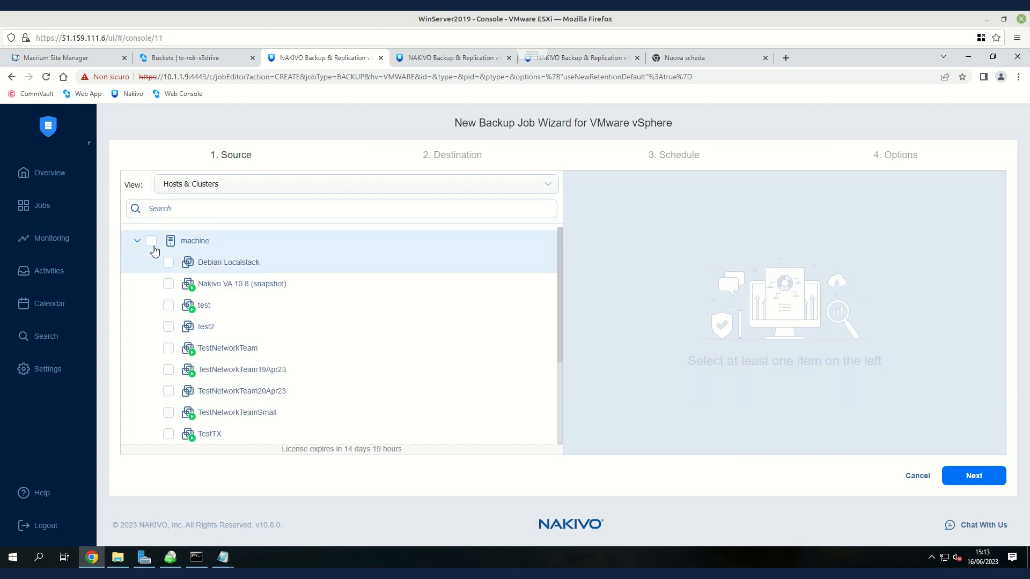
pyautogui.click(167, 306)
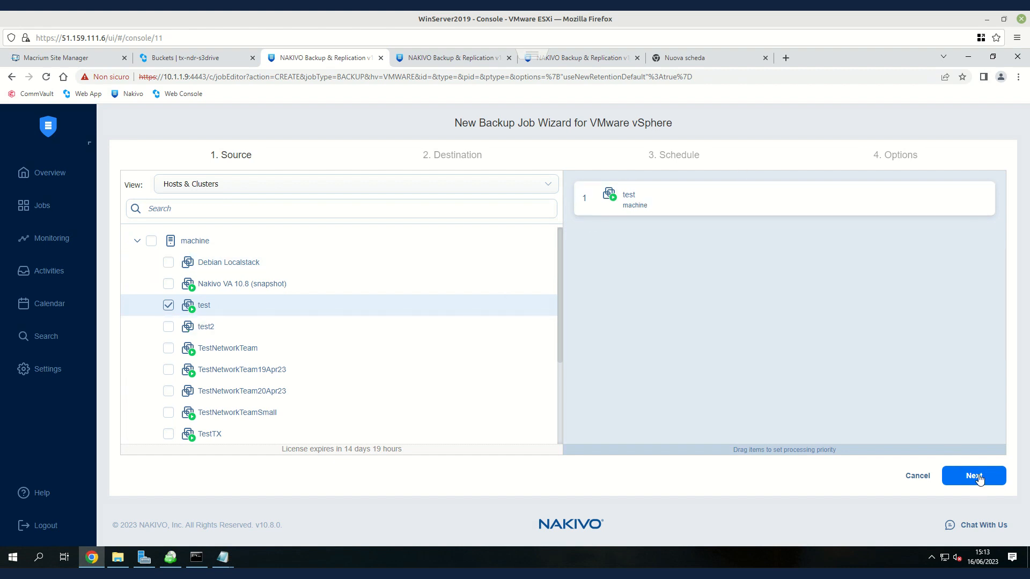
pyautogui.click(974, 477)
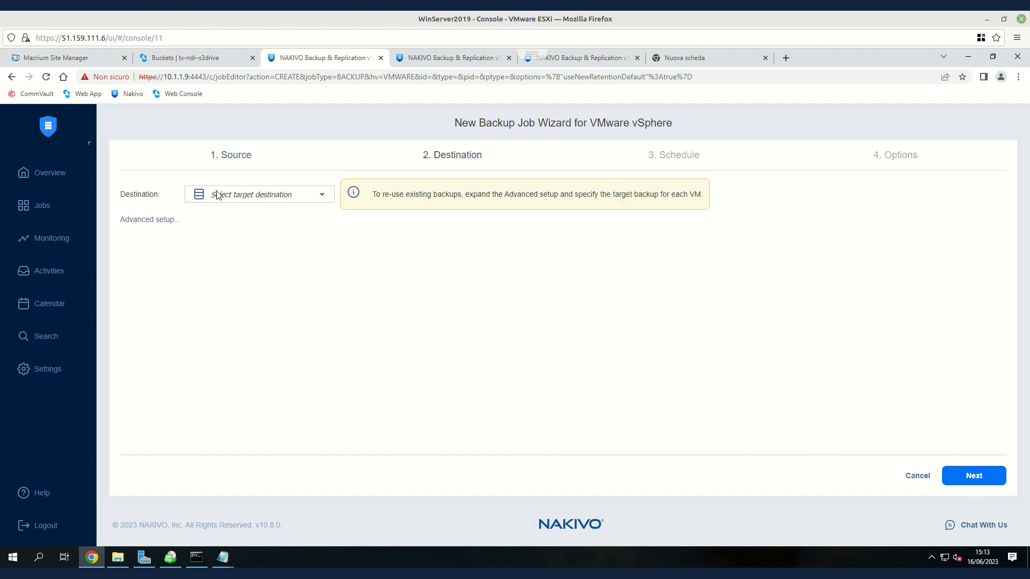
# - Set the backup job's destination to the cubbit repository and continue to the schedule settings
pyautogui.click(257, 196)
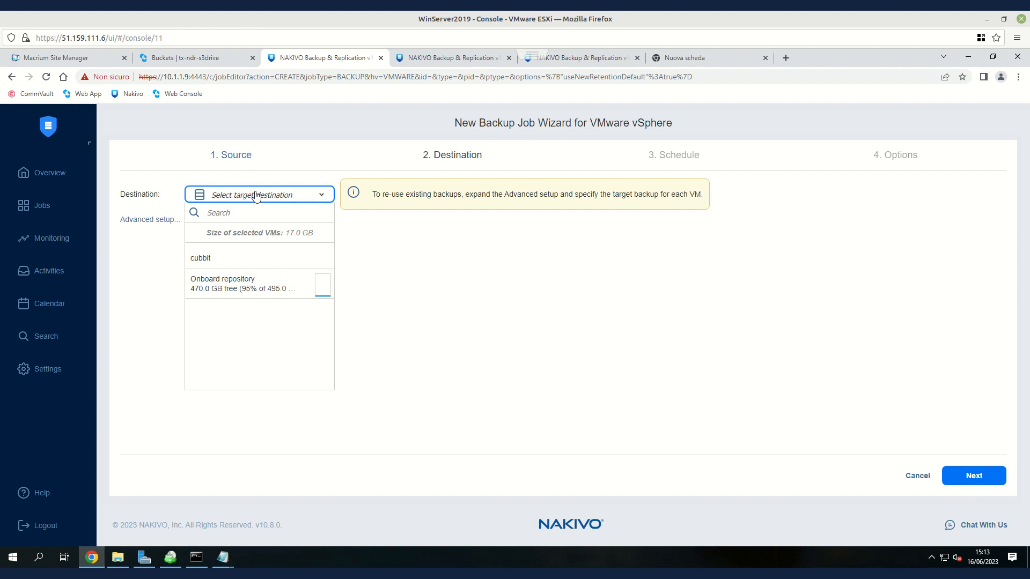
pyautogui.click(255, 260)
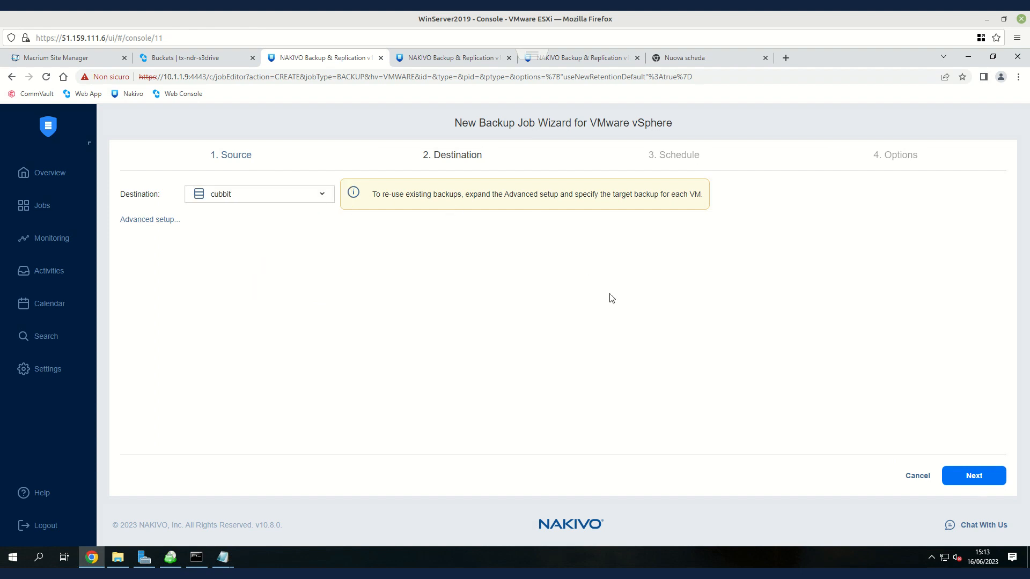
pyautogui.click(968, 476)
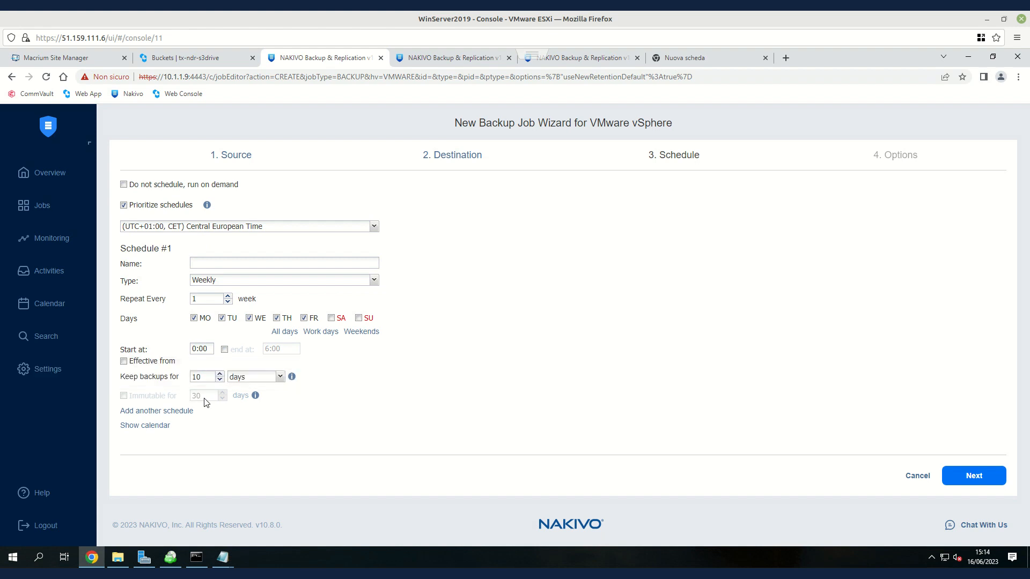
# - Set the backup job to run on demand without a schedule and continue to its options
pyautogui.moveTo(159, 400)
pyautogui.click(177, 191)
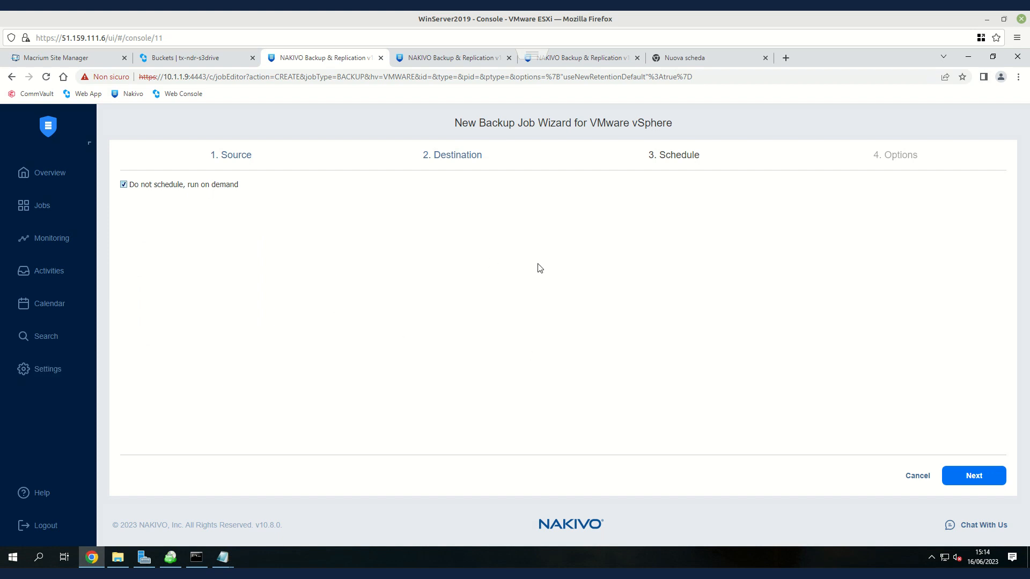
pyautogui.click(165, 185)
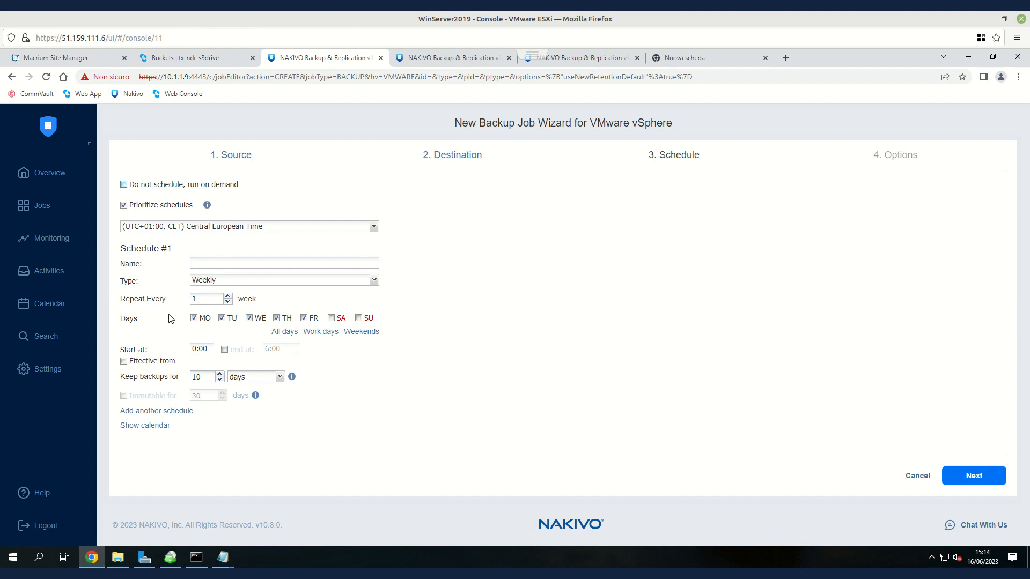
pyautogui.click(157, 186)
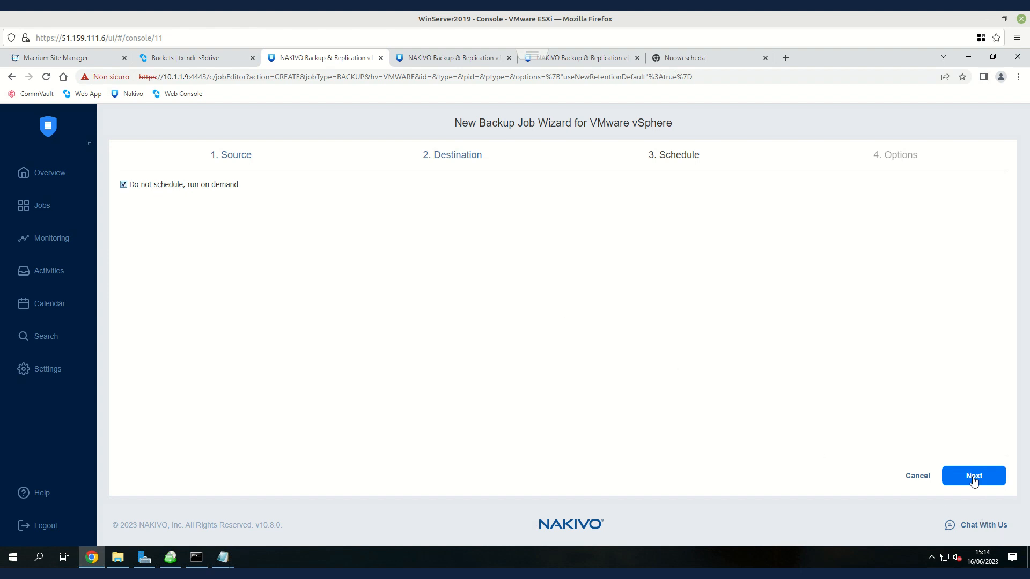
pyautogui.click(957, 486)
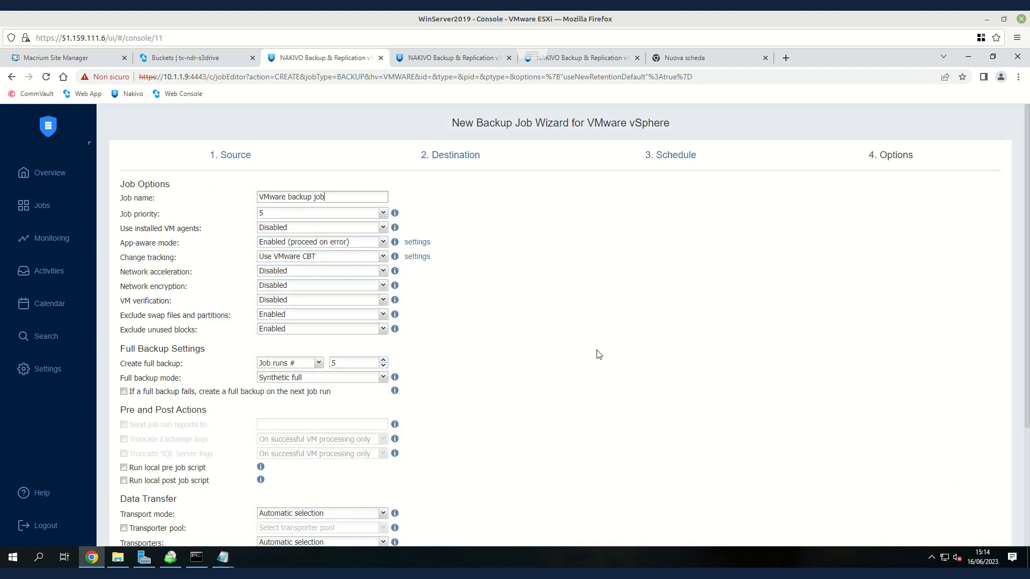
# - Review the job options, keep the defaults with the name VMware backup job, and finish the job without running it
pyautogui.scroll(-2, 600, 355)
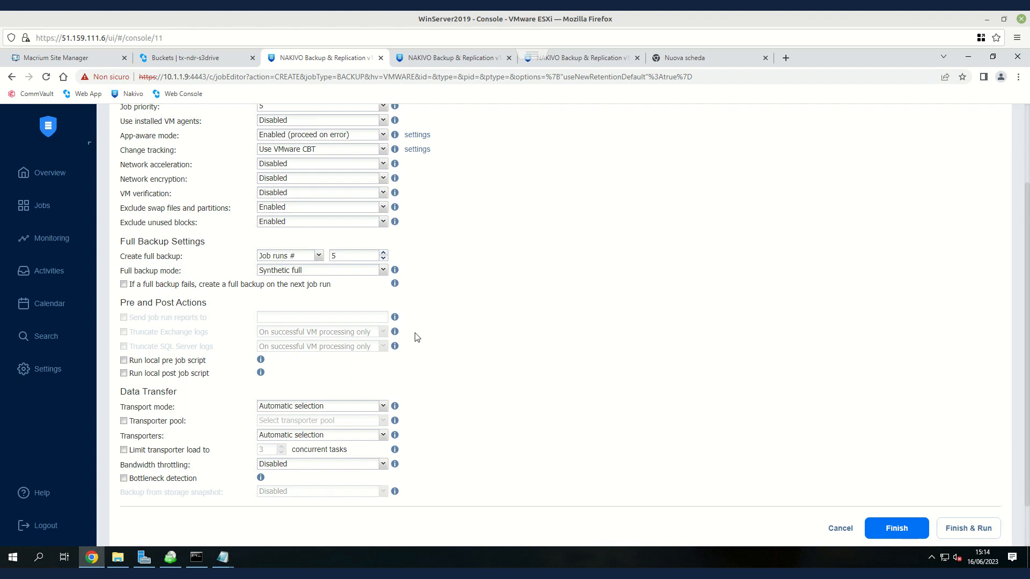
pyautogui.scroll(-1, 417, 336)
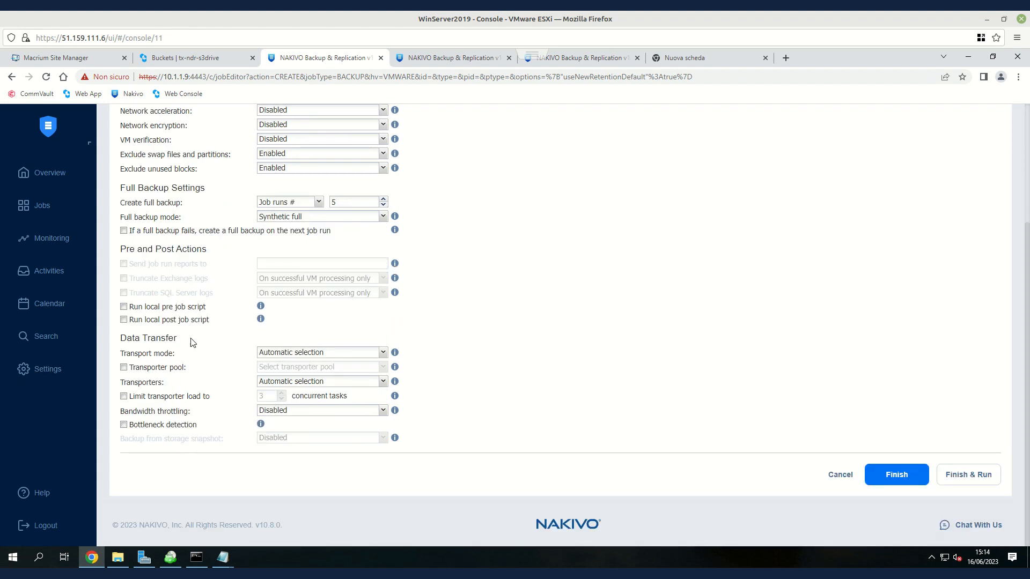
pyautogui.scroll(2, 193, 378)
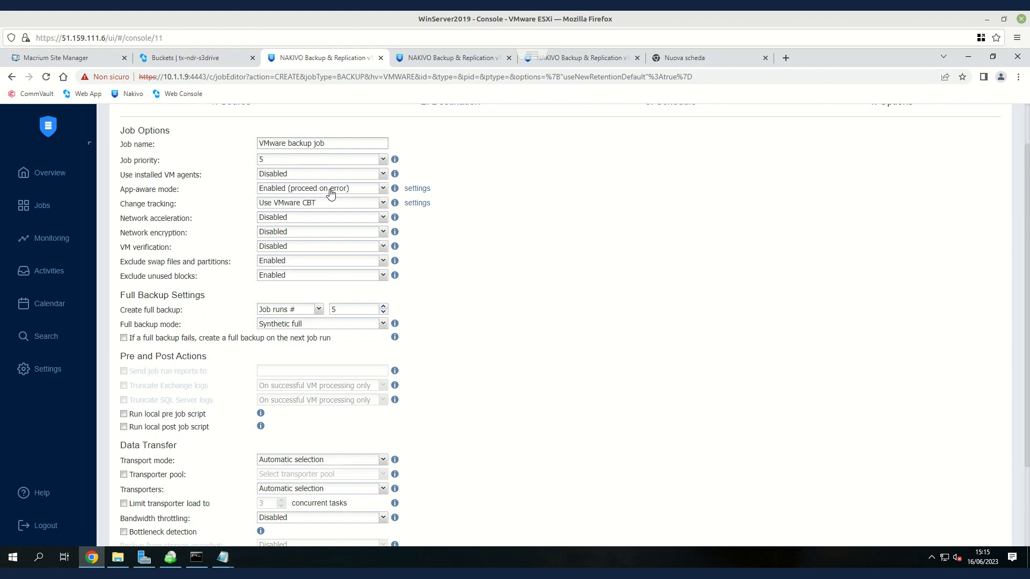
pyautogui.scroll(-1, 212, 232)
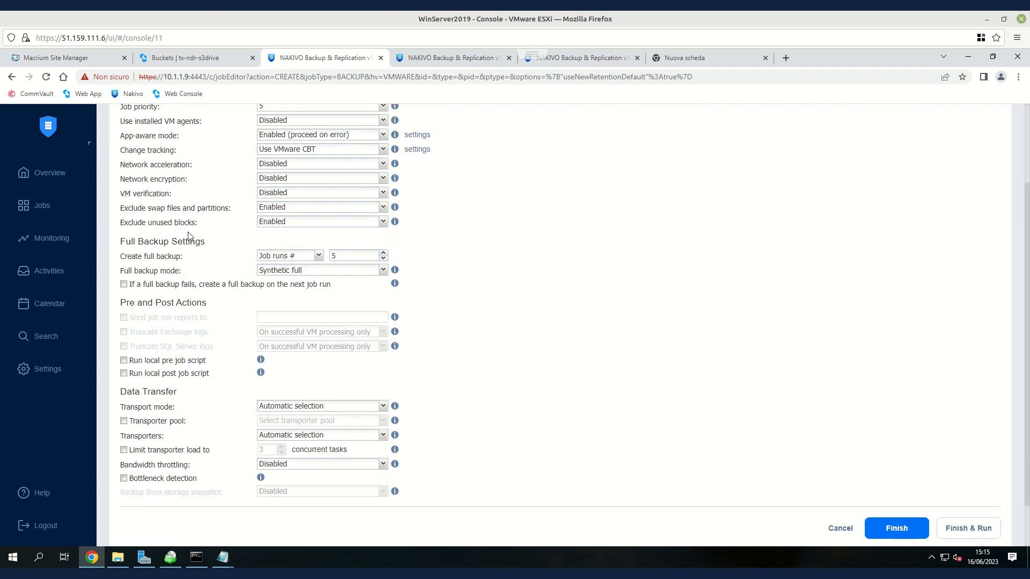
pyautogui.scroll(-1, 192, 240)
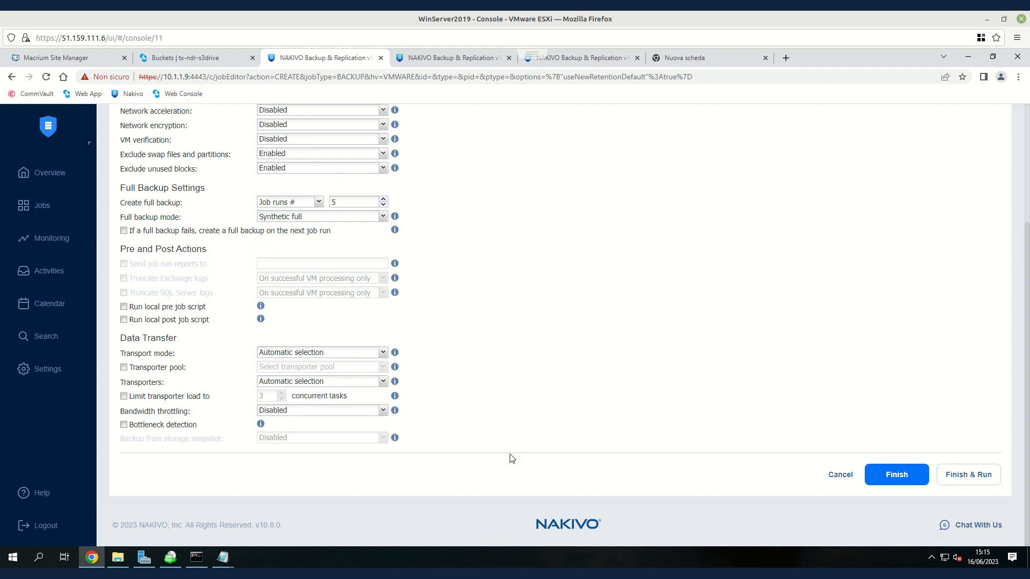
pyautogui.click(884, 478)
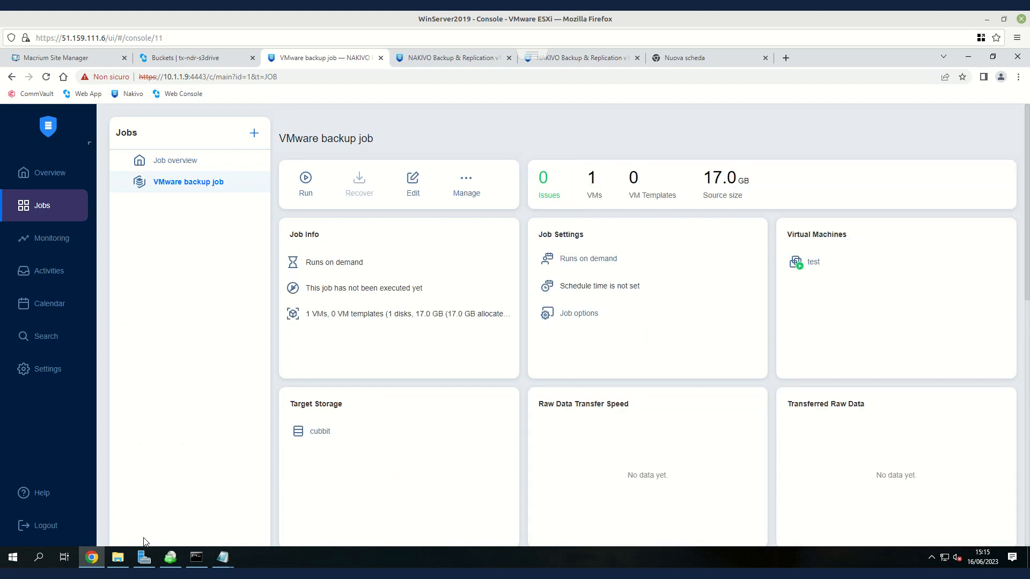
# - Switch to the Cubbit console, close the access key dialog, and open the cubbit-backup-nakivo bucket to view its contents
pyautogui.moveTo(66, 574)
pyautogui.click(159, 529)
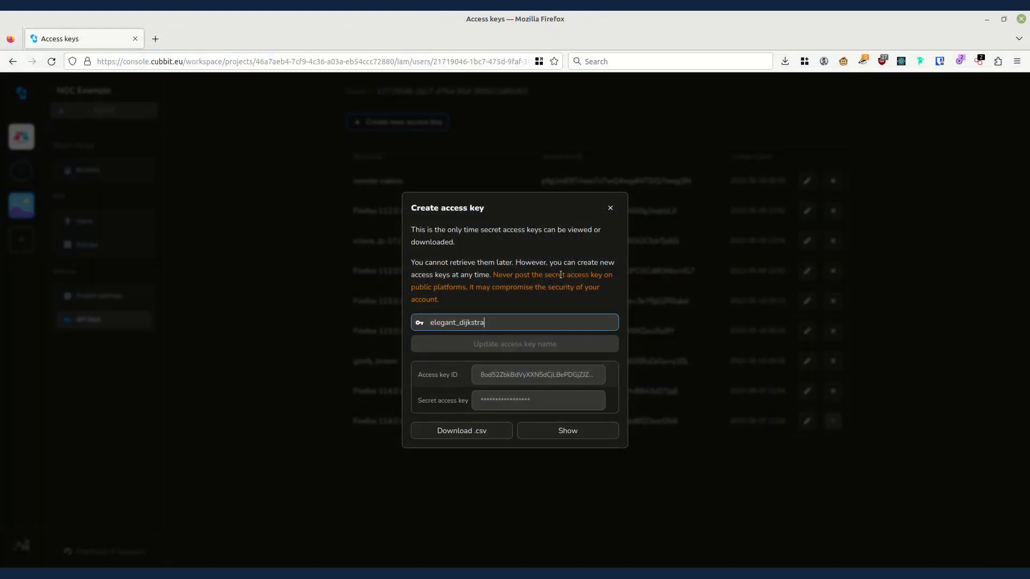
pyautogui.click(610, 208)
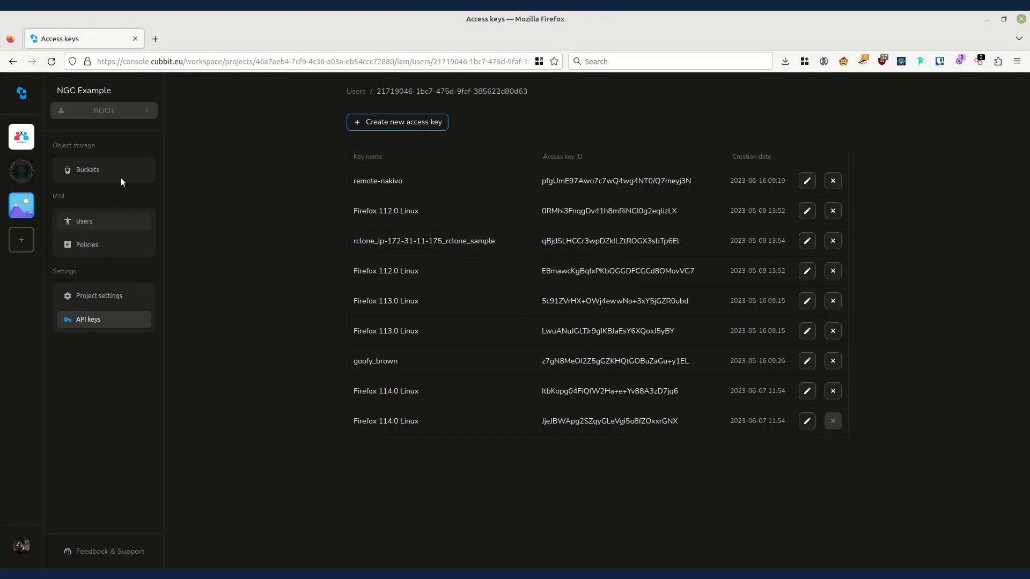
pyautogui.click(120, 177)
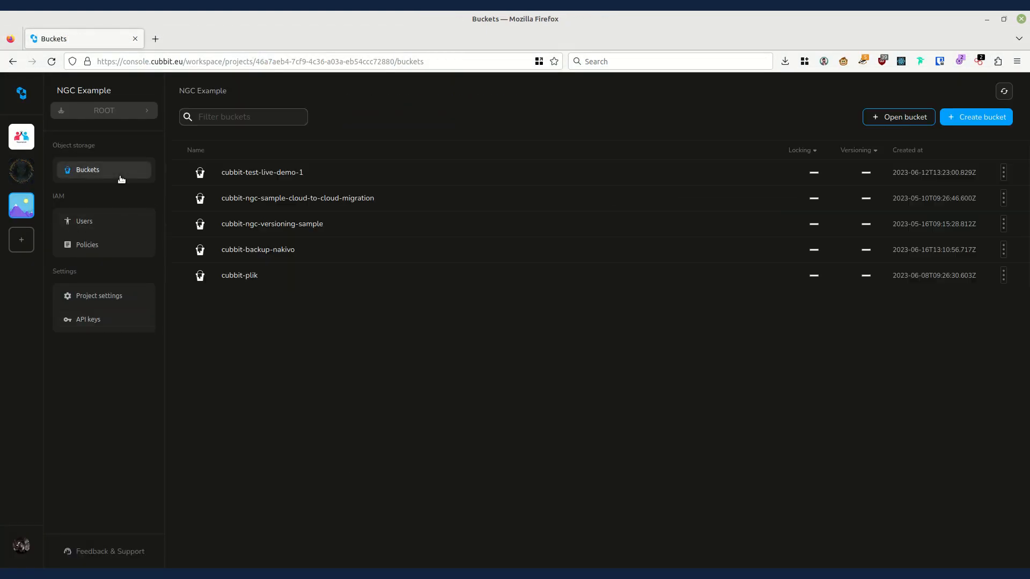
pyautogui.click(281, 251)
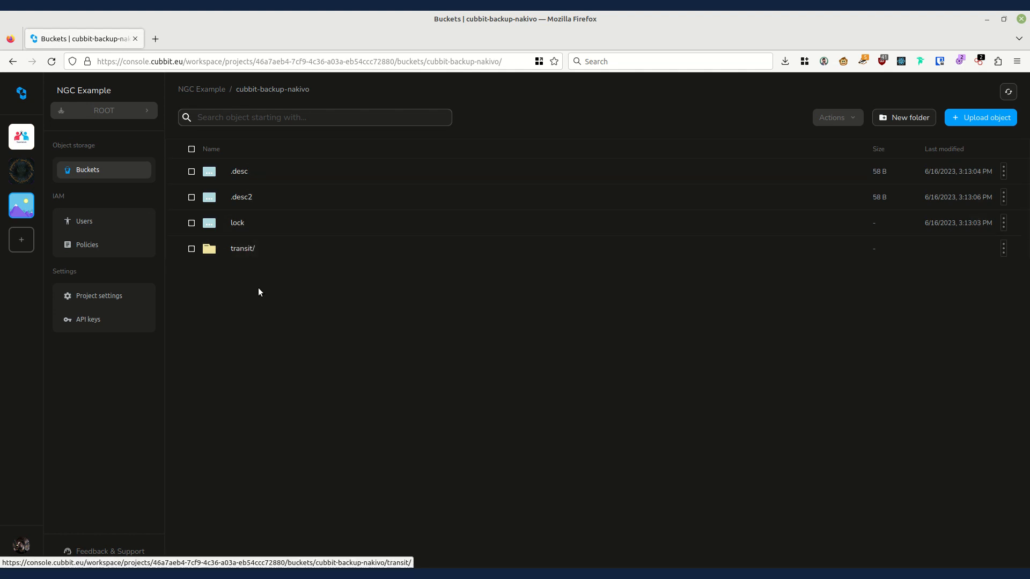
# - Return to the NAKIVO console and run VMware backup job for all VMs, keeping recovery points for 30 days
pyautogui.moveTo(123, 573)
pyautogui.click(99, 533)
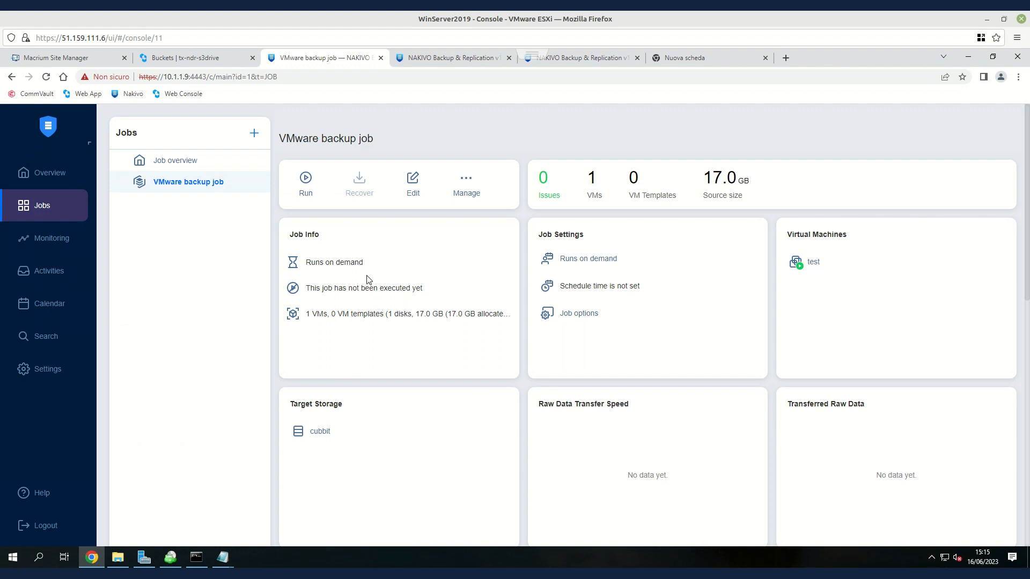
pyautogui.click(304, 182)
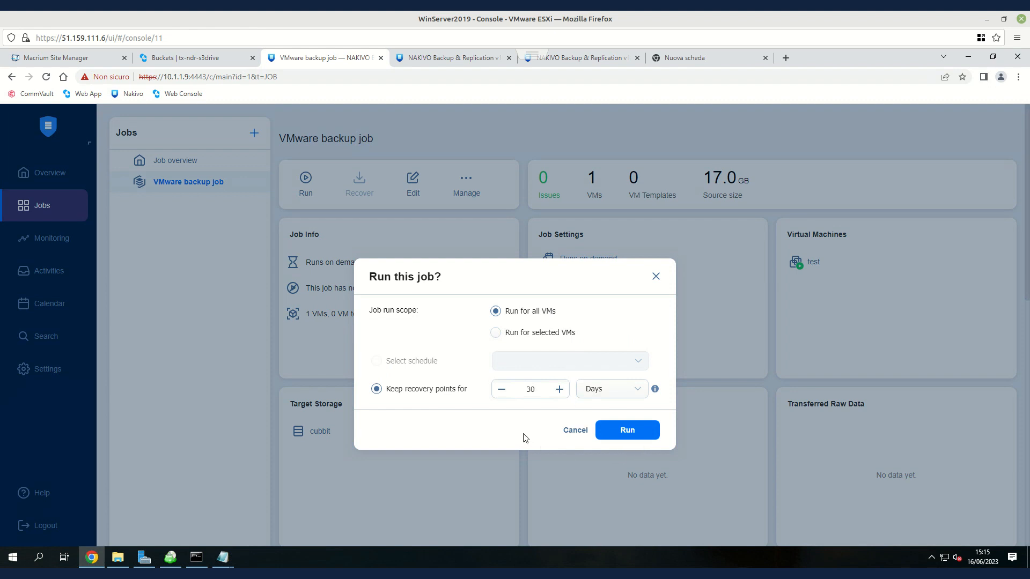
pyautogui.click(640, 433)
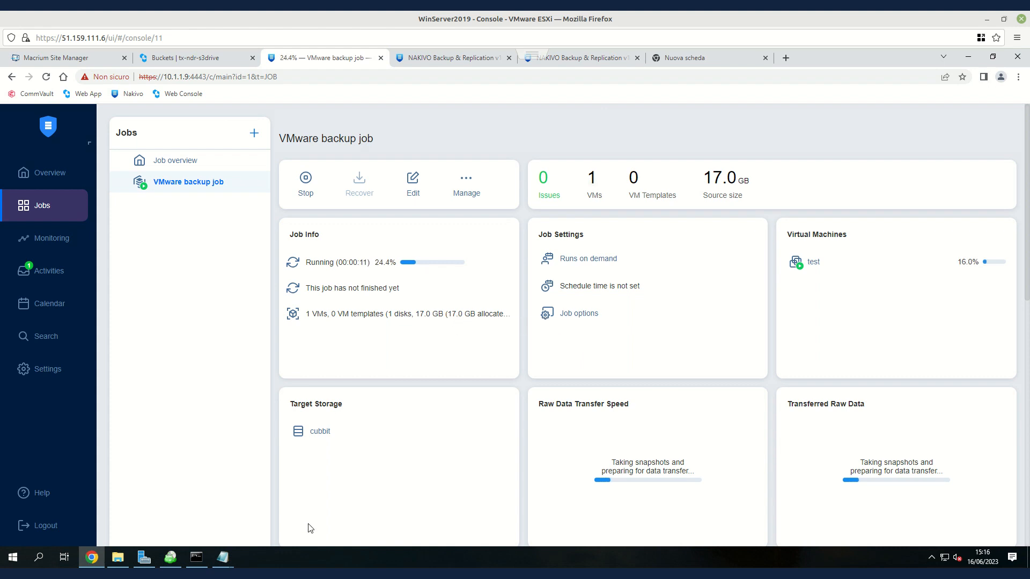
# - Switch to the Cubbit console, refresh the cubbit-backup-nakivo bucket, and check its transit folder for backup data
pyautogui.moveTo(184, 574)
pyautogui.moveTo(127, 573)
pyautogui.click(165, 533)
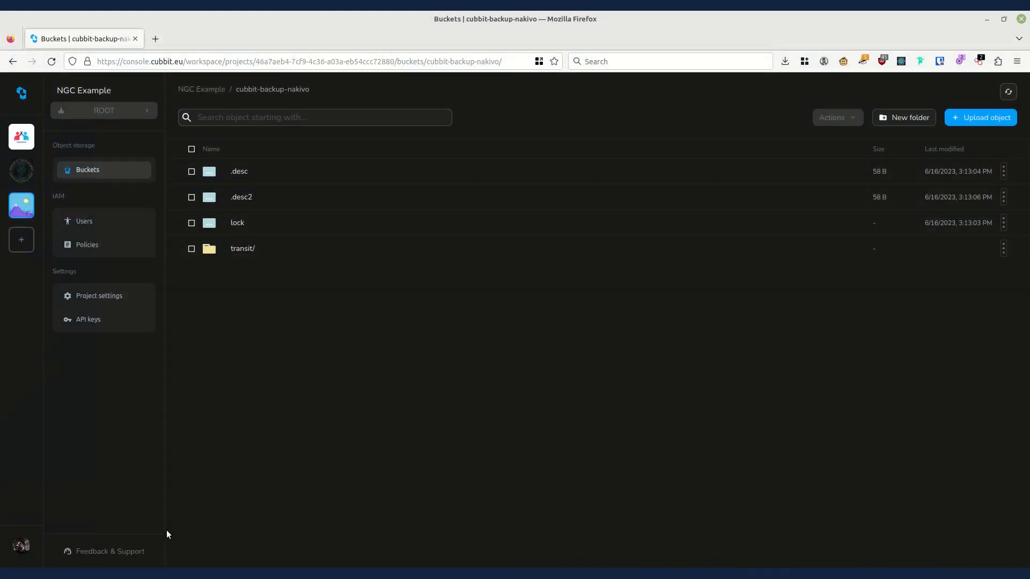
pyautogui.click(1013, 93)
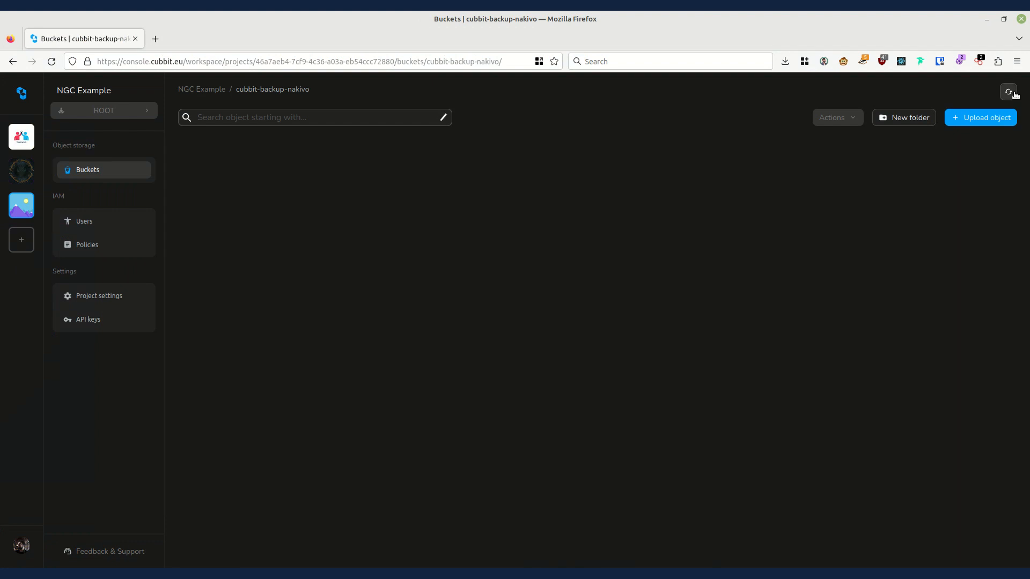
pyautogui.click(237, 252)
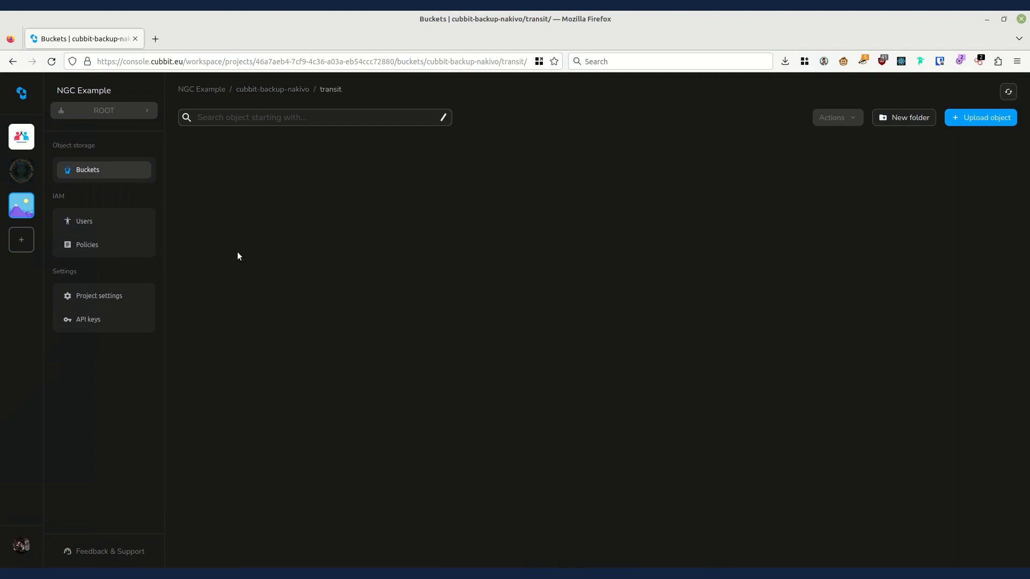
pyautogui.click(1006, 93)
pyautogui.click(292, 89)
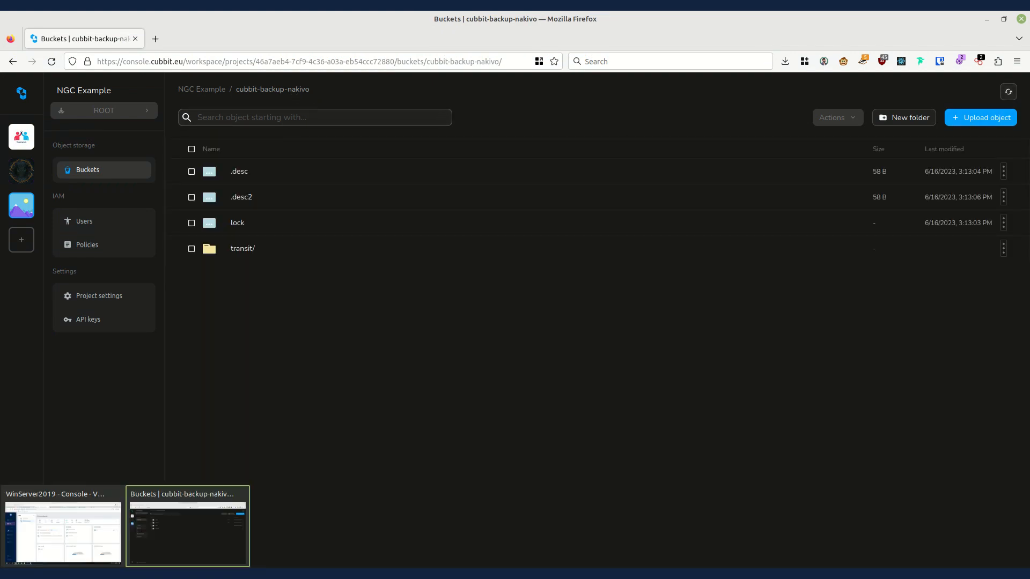
# - Return to the NAKIVO console and examine the running backup job's progress, data transfer, transporter and event log
pyautogui.click(80, 537)
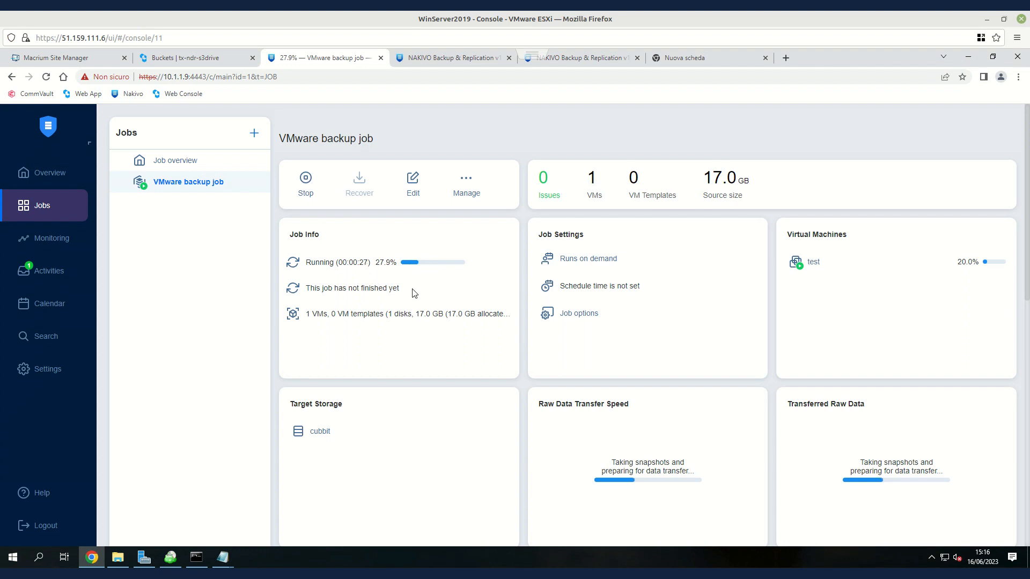
pyautogui.scroll(-2, 646, 427)
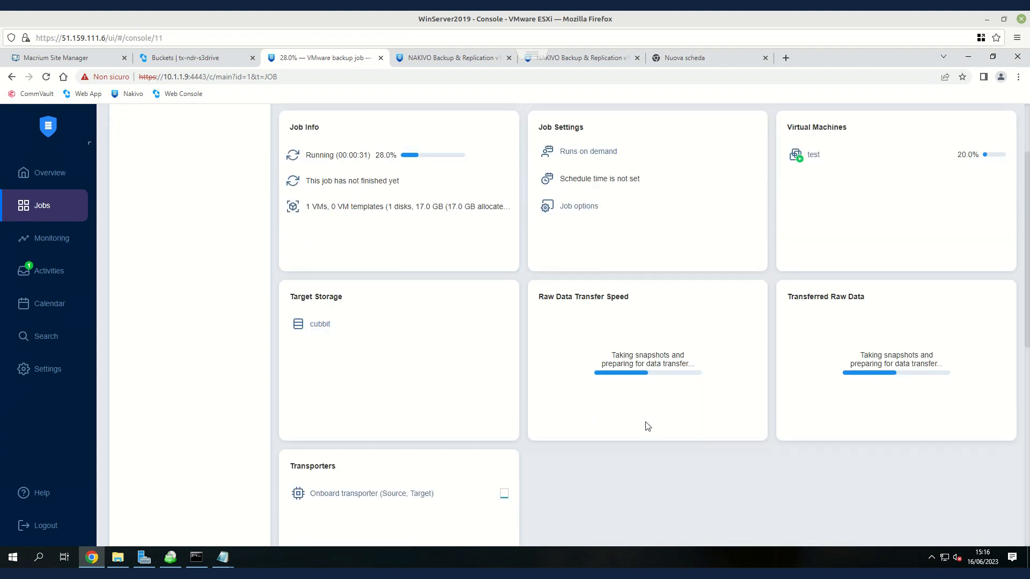
pyautogui.scroll(-3, 648, 426)
pyautogui.scroll(4, 647, 427)
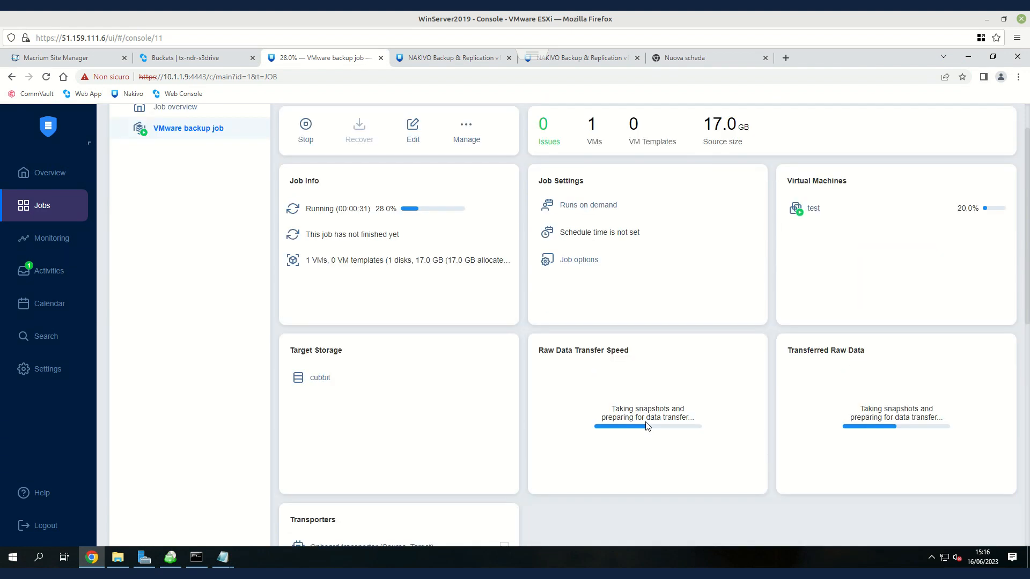
pyautogui.scroll(1, 696, 364)
pyautogui.scroll(-1, 702, 370)
pyautogui.scroll(-4, 858, 395)
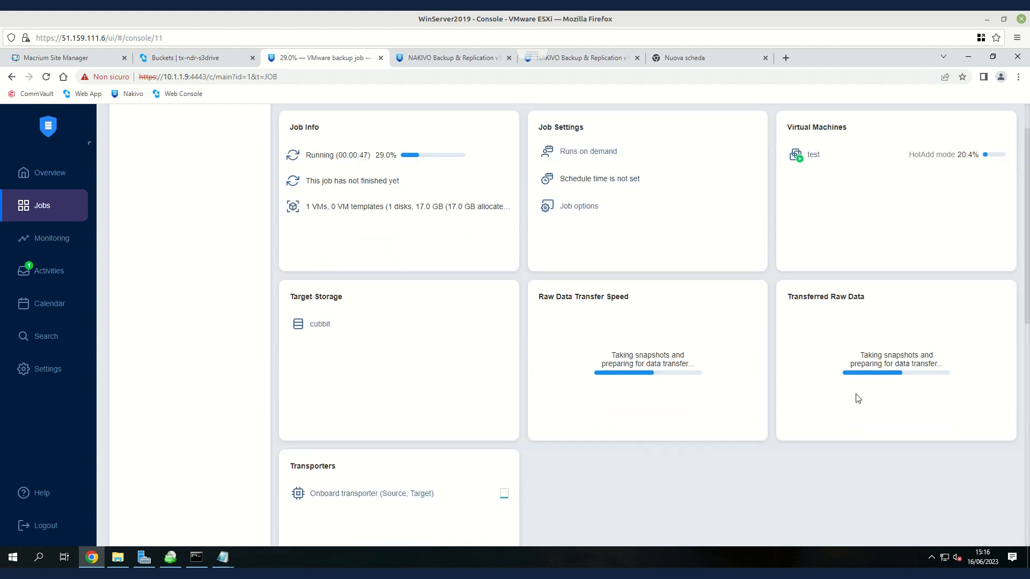
pyautogui.scroll(-5, 862, 397)
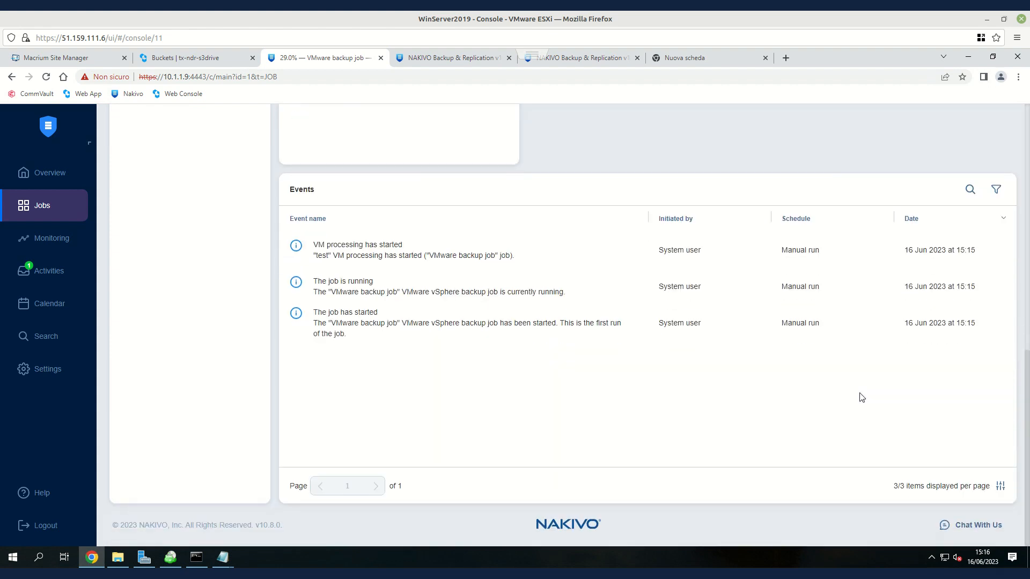
pyautogui.scroll(10, 872, 402)
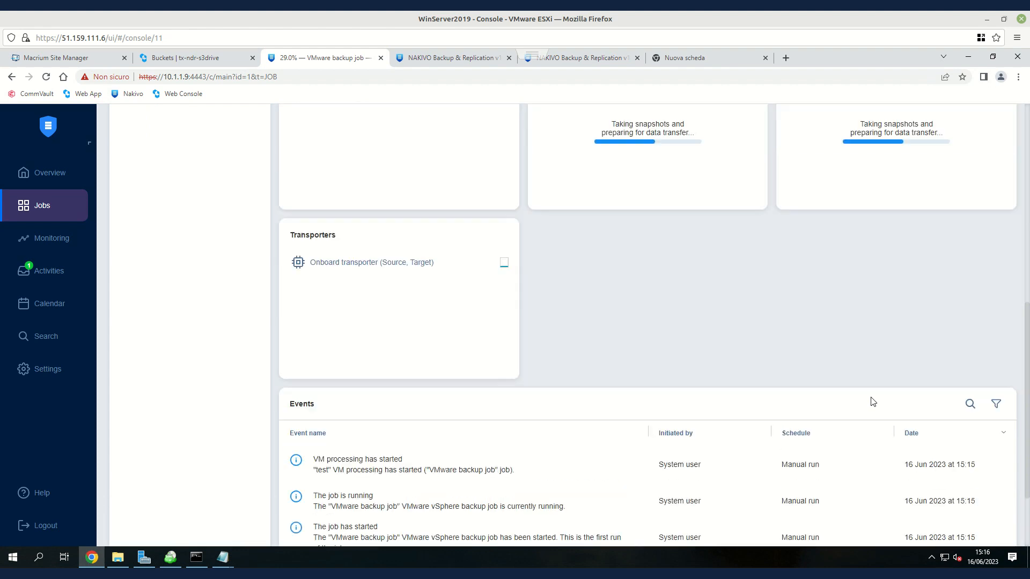
pyautogui.scroll(-1, 871, 407)
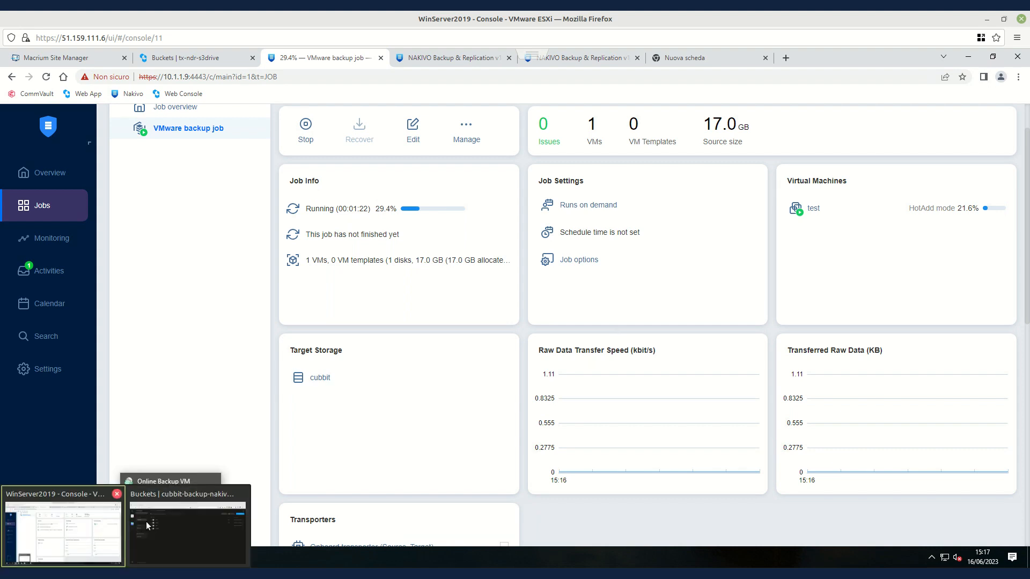
# - Switch to the Cubbit console and inspect the storage and bandwidth charts in the NGC Example project settings
pyautogui.click(148, 526)
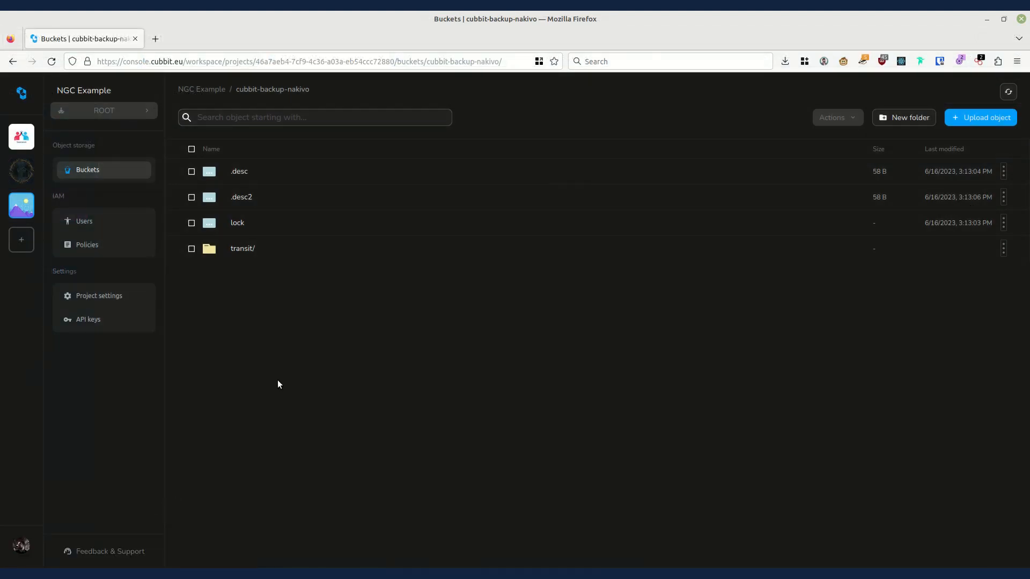
pyautogui.click(115, 301)
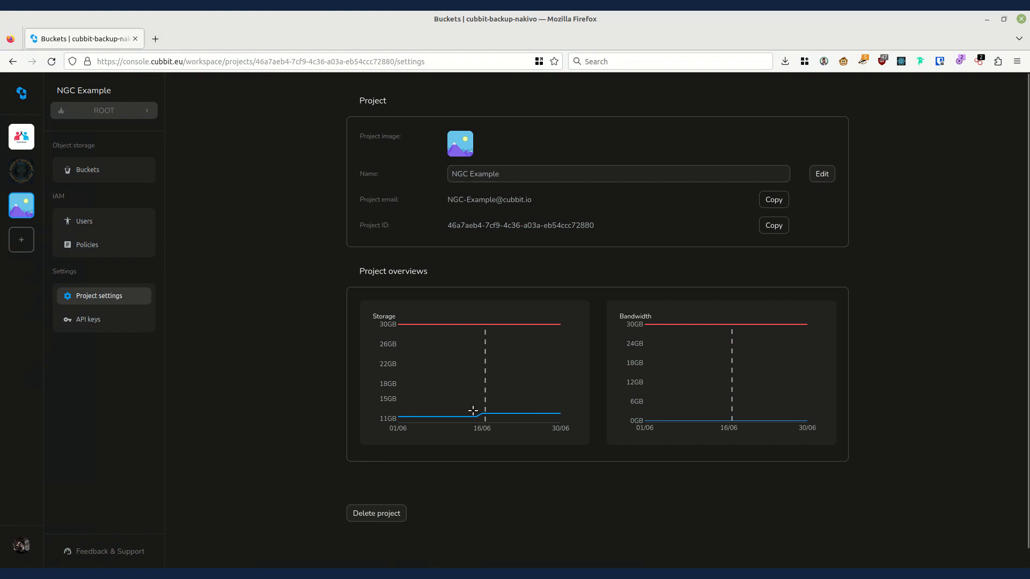
pyautogui.moveTo(481, 417)
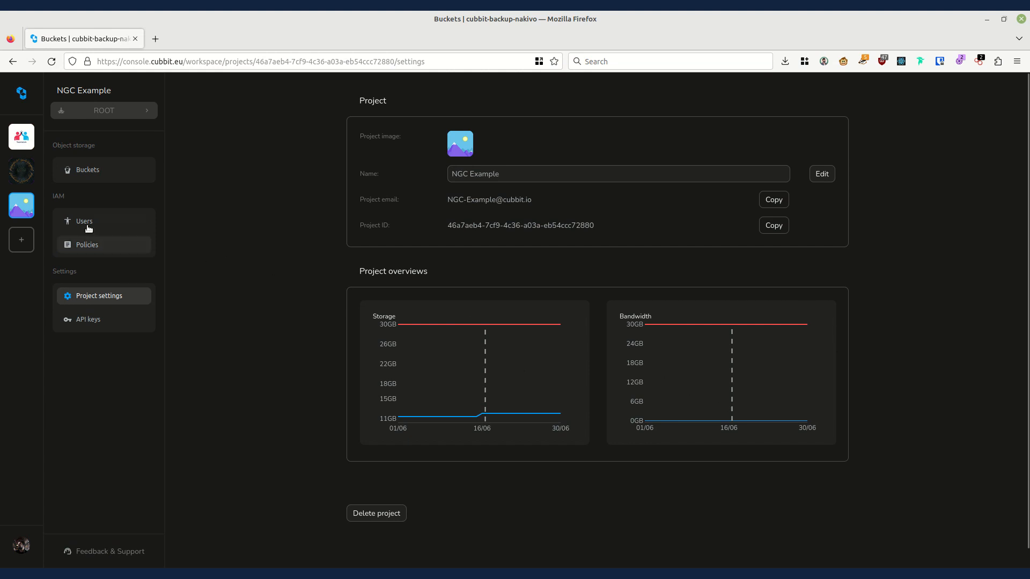
# - Open the transit folder of the cubbit-backup-nakivo bucket to view the files written by the backup job
pyautogui.click(95, 171)
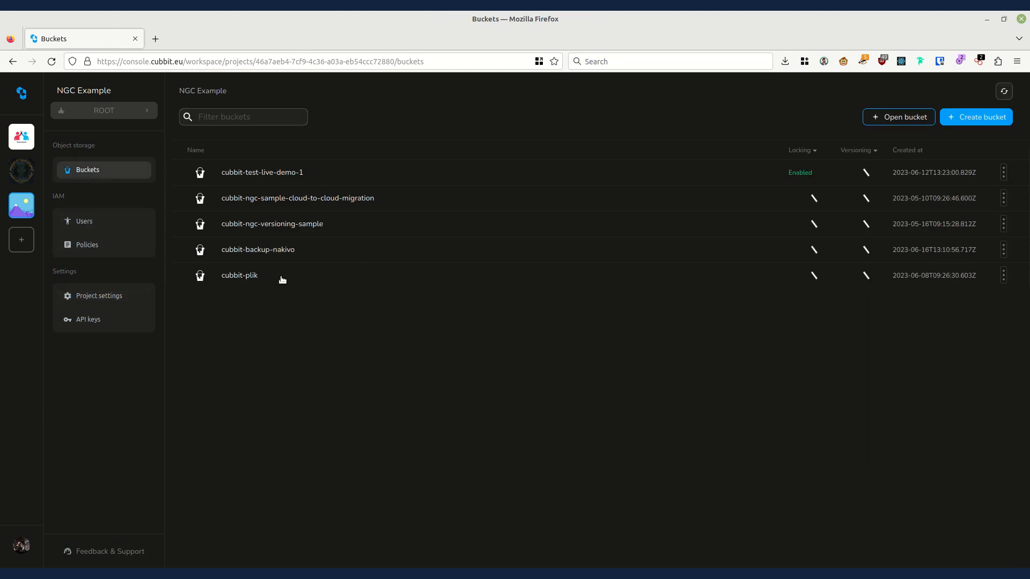
pyautogui.click(284, 252)
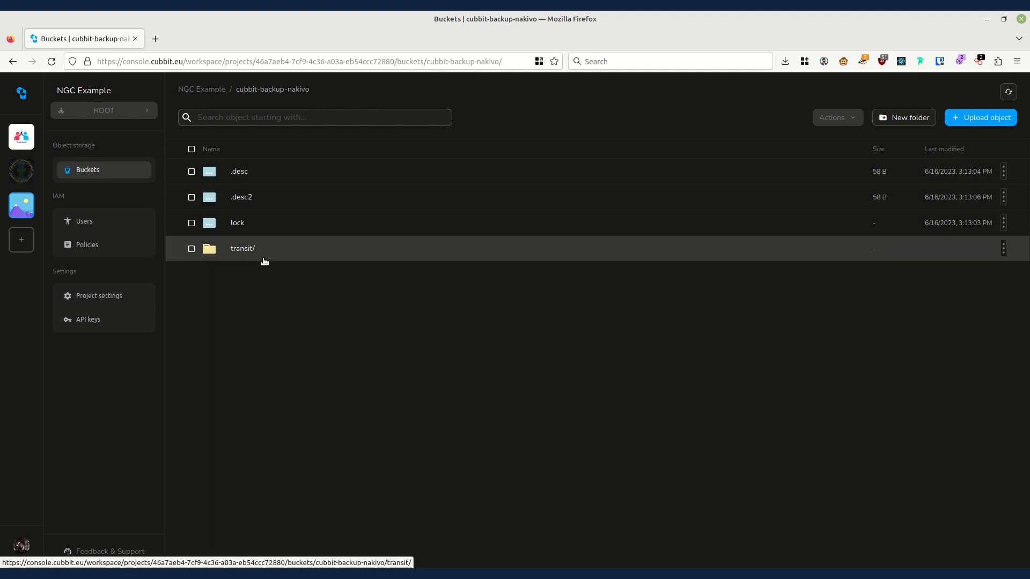
pyautogui.click(263, 260)
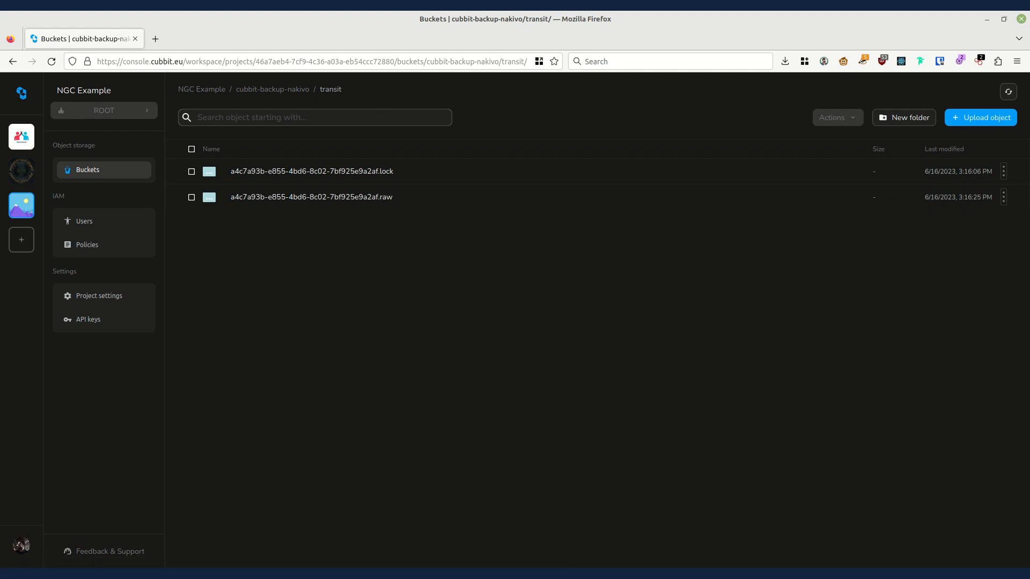
# - Return to the NAKIVO console and check the backup job's raw data transfer speed and transferred data charts
pyautogui.hotkey('alt', 'Tab')
pyautogui.click(73, 573)
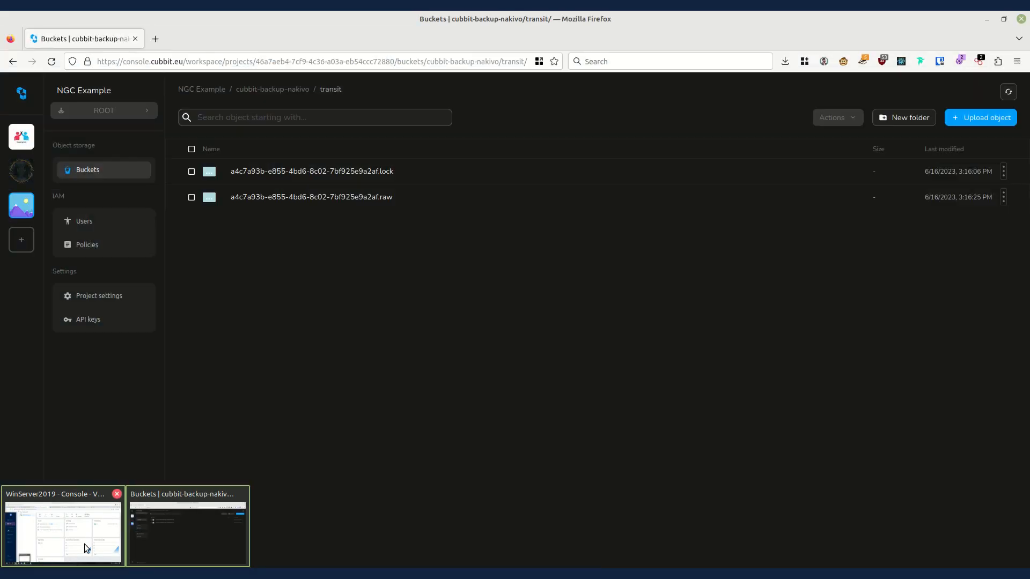
pyautogui.click(85, 543)
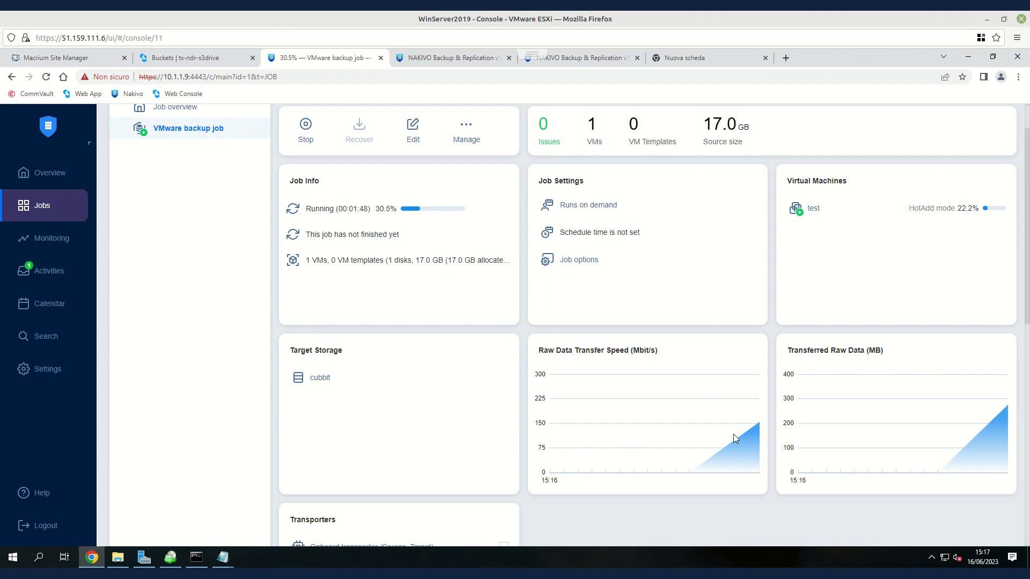